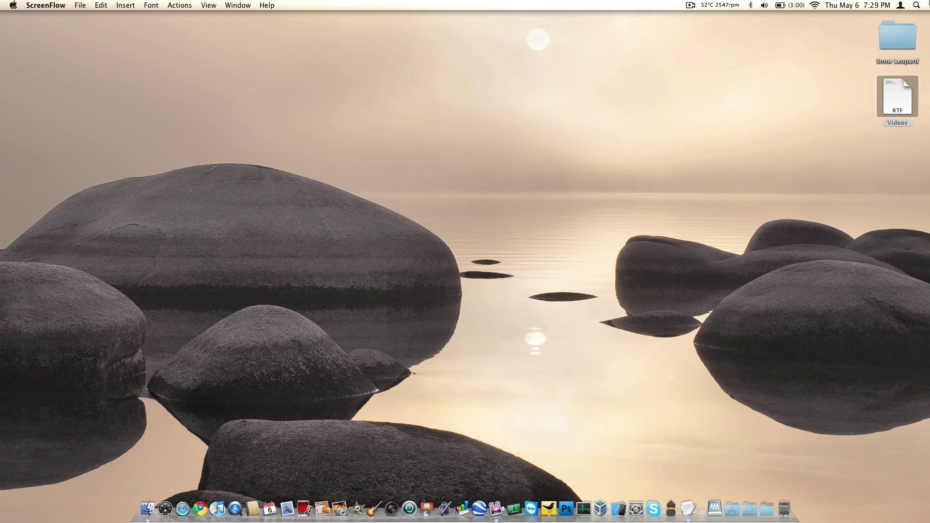
- Search Spotlight for 'tech', replacing the previous query
{"action": "key", "text": "super+space"}
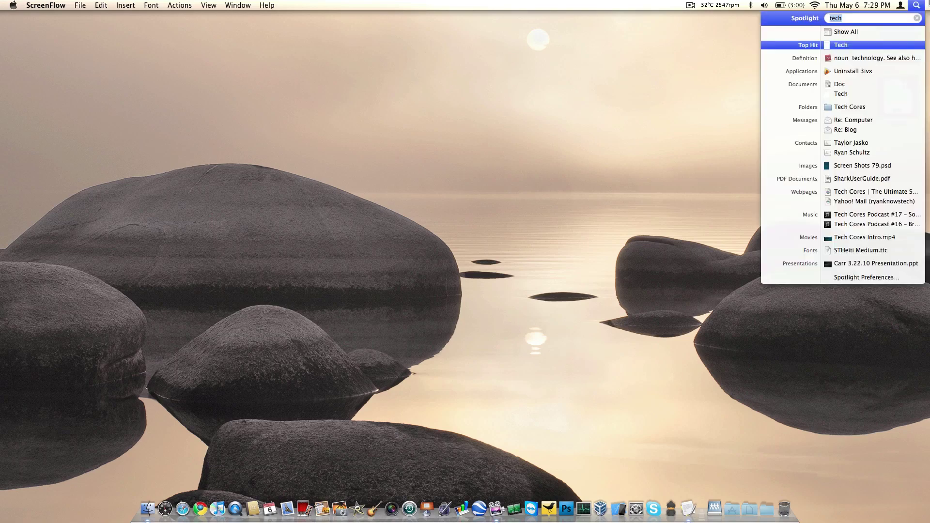
{"action": "key", "text": "BackSpace"}
{"action": "type", "text": "tech"}
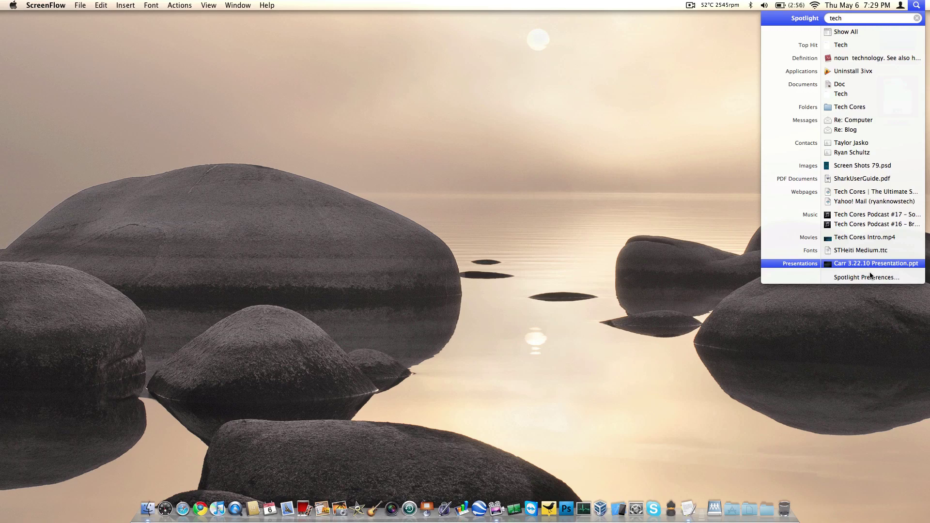
- Show all 'tech' results in Finder, limited to the home folder and matching file names only
{"action": "left_click", "coordinate": [847, 32]}
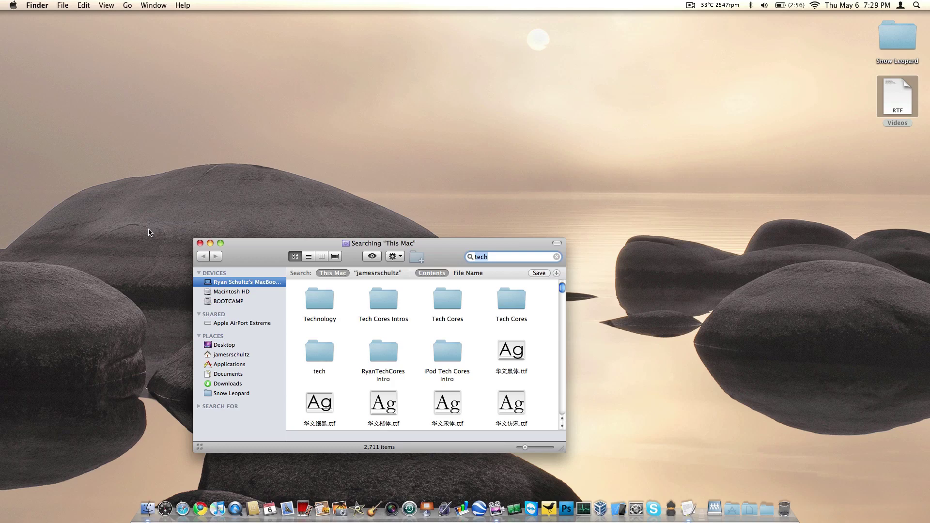
{"action": "left_click", "coordinate": [378, 273]}
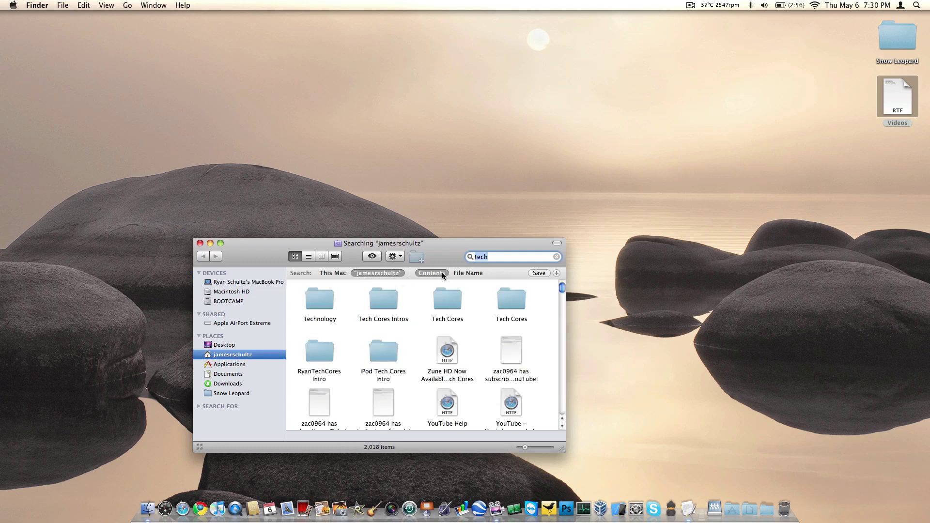
{"action": "left_click", "coordinate": [468, 273]}
{"action": "scroll", "coordinate": [489, 329], "scroll_direction": "down", "scroll_amount": 5}
{"action": "scroll", "coordinate": [491, 338], "scroll_direction": "up", "scroll_amount": 10}
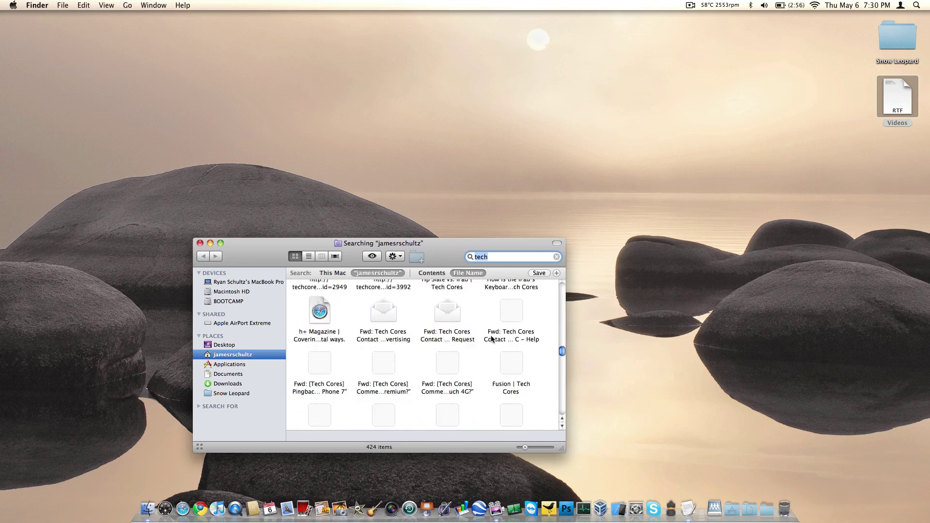
{"action": "scroll", "coordinate": [492, 339], "scroll_direction": "up", "scroll_amount": 5}
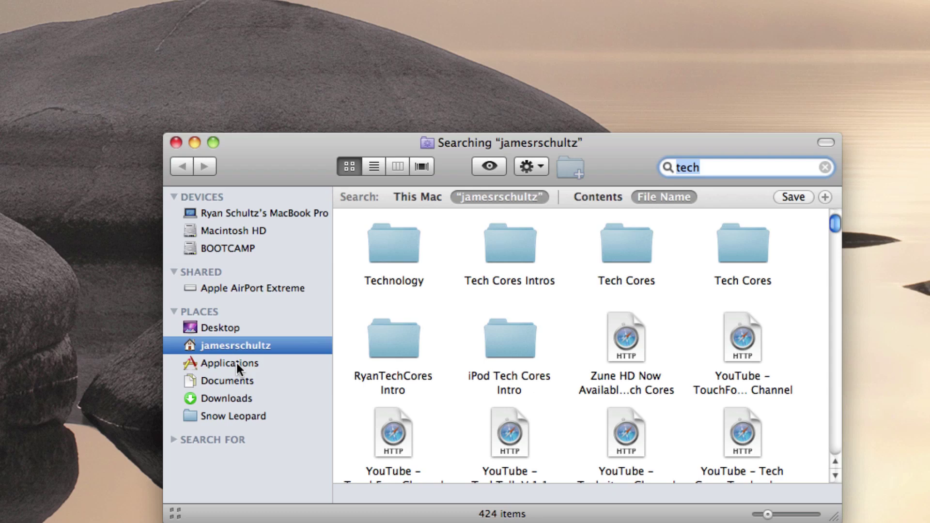
- Browse Applications, Documents, Downloads and Snow Leopard from the sidebar, ending back in Applications
{"action": "left_click", "coordinate": [236, 362]}
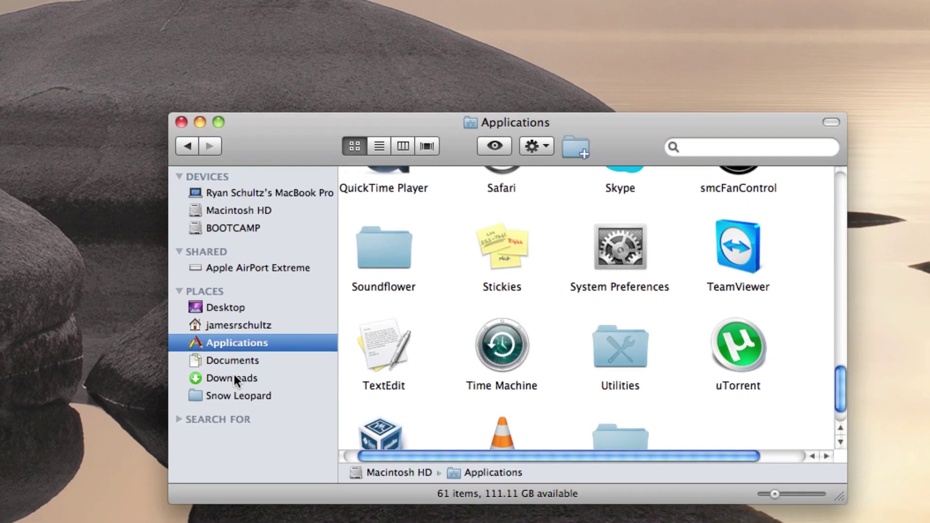
{"action": "left_click", "coordinate": [236, 372]}
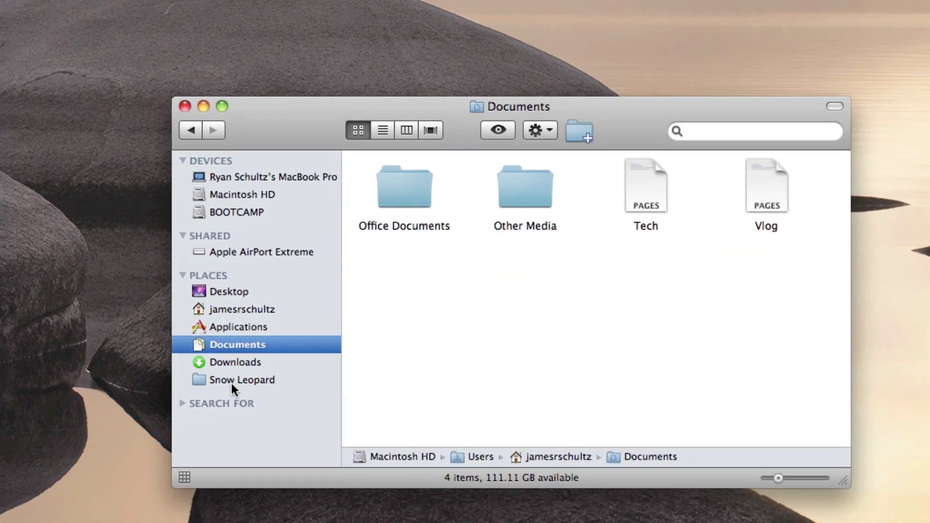
{"action": "left_click", "coordinate": [230, 391]}
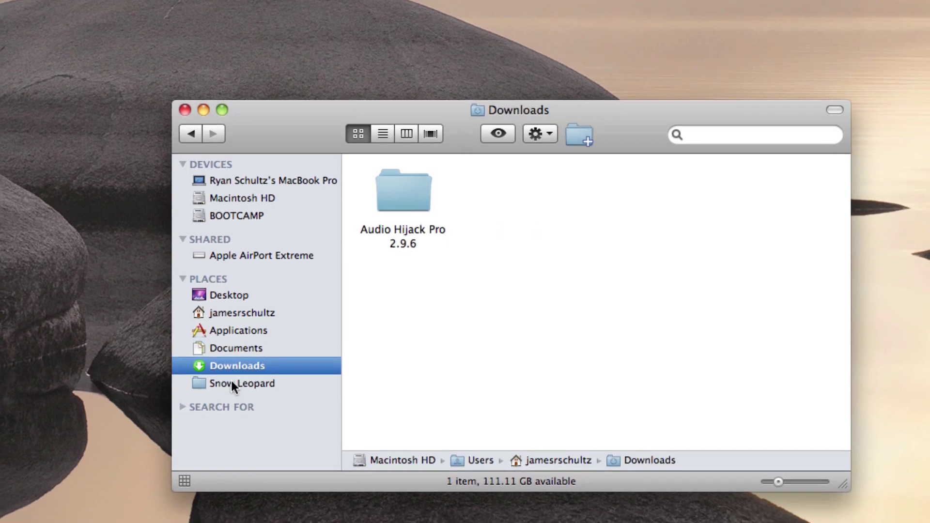
{"action": "left_click", "coordinate": [232, 393]}
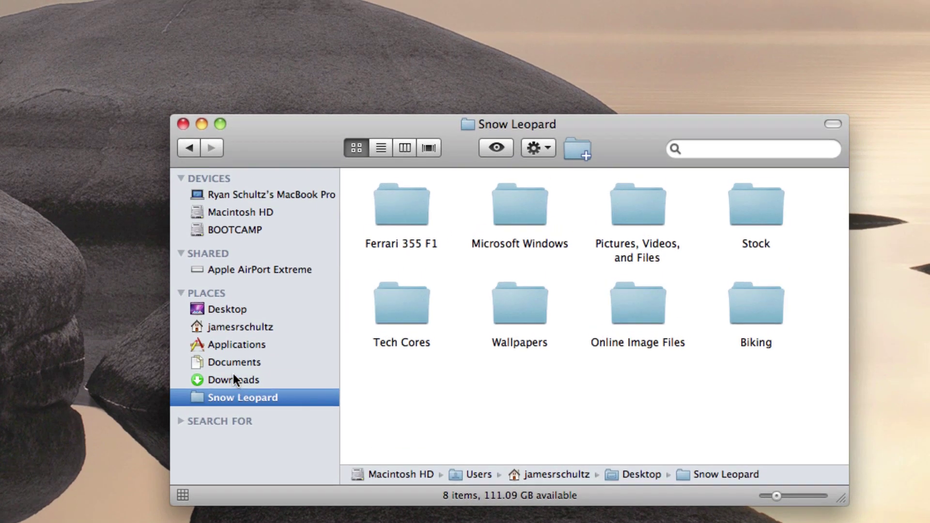
{"action": "left_click", "coordinate": [234, 370]}
{"action": "left_click", "coordinate": [241, 335]}
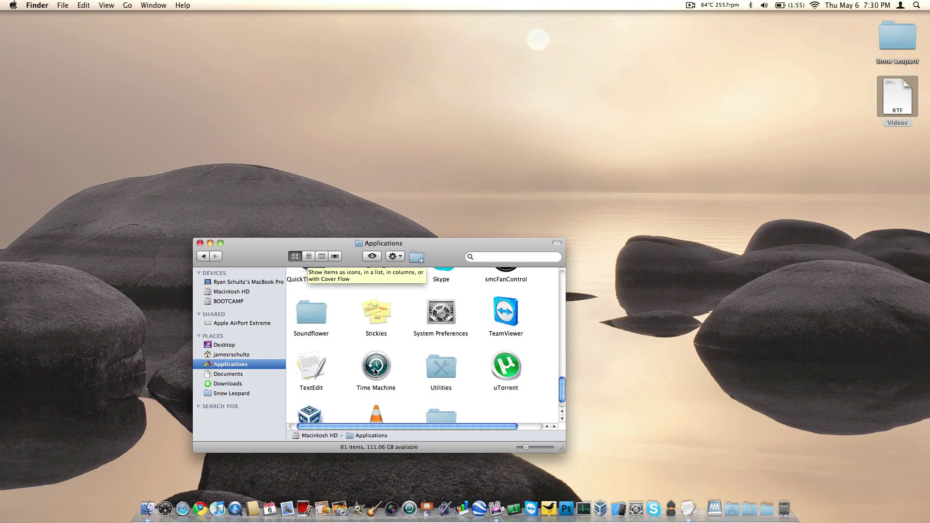
- View Applications as a list, then in columns, and launch and quit AppZapper
{"action": "left_click", "coordinate": [309, 257]}
{"action": "scroll", "coordinate": [366, 330], "scroll_direction": "down", "scroll_amount": 3}
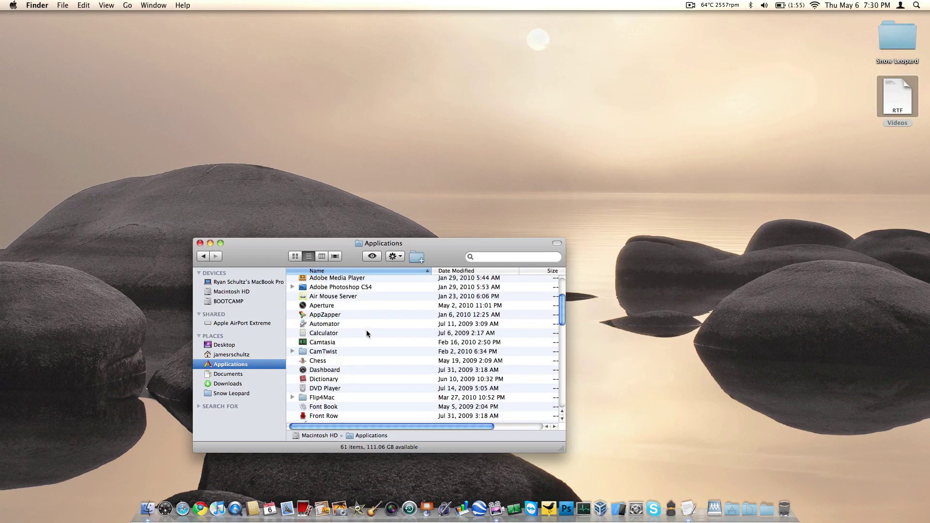
{"action": "scroll", "coordinate": [366, 330], "scroll_direction": "up", "scroll_amount": 3}
{"action": "left_click", "coordinate": [321, 256]}
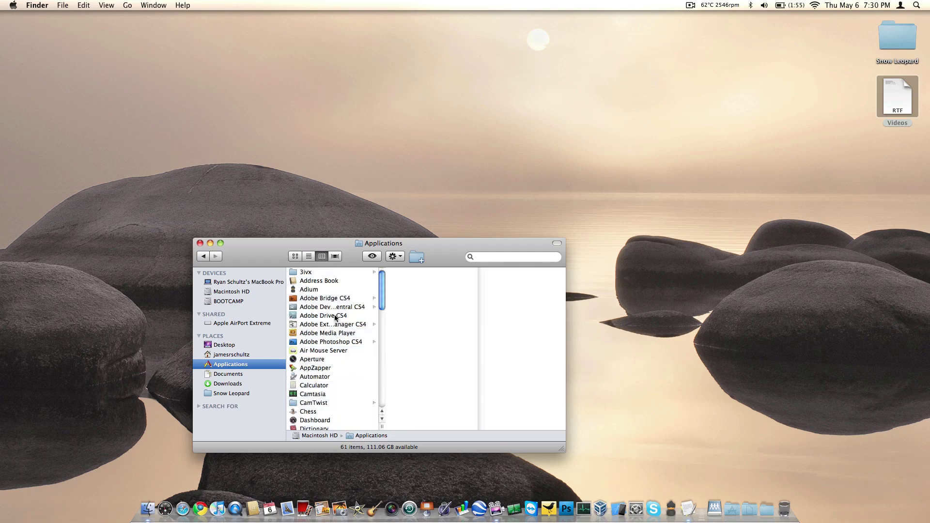
{"action": "double_click", "coordinate": [314, 368]}
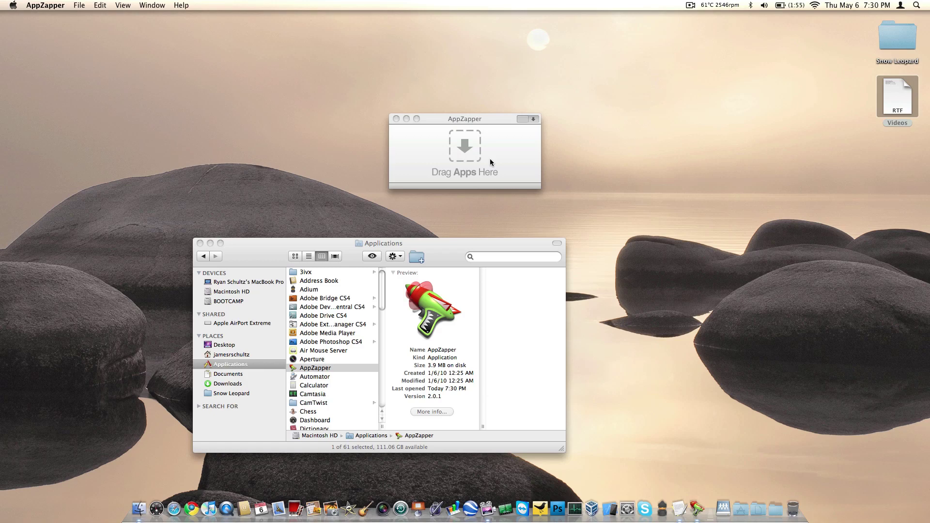
{"action": "key", "text": "super+q"}
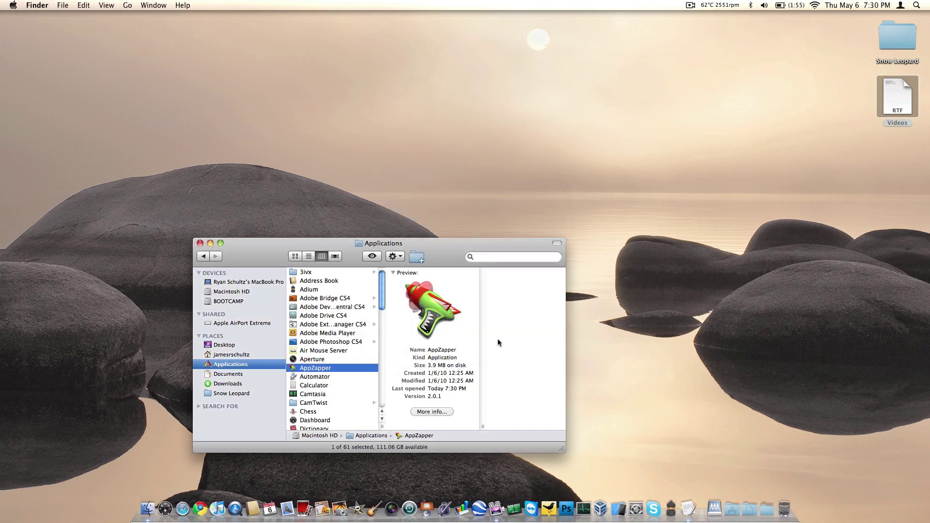
- Browse Adobe Extension Manager CS4 › Resources in Cover Flow, then close the Finder window
{"action": "left_click", "coordinate": [347, 327]}
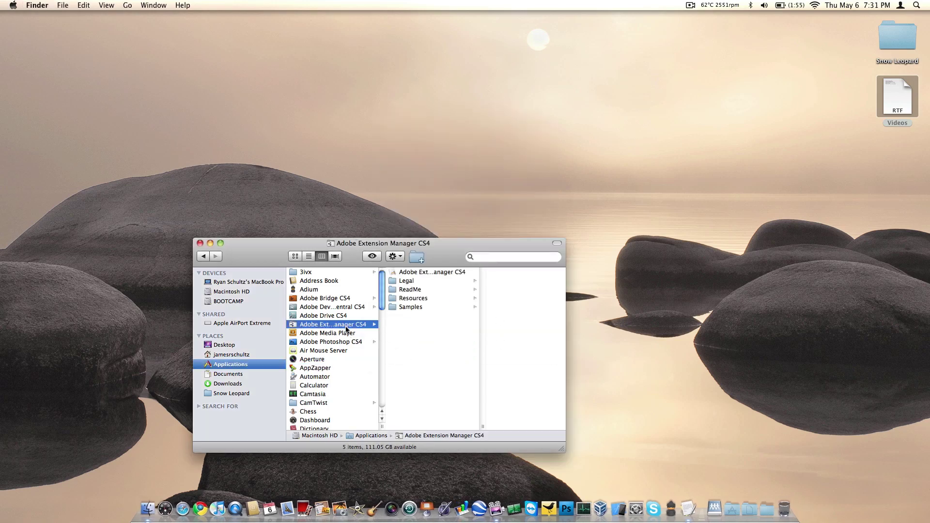
{"action": "left_click", "coordinate": [410, 298]}
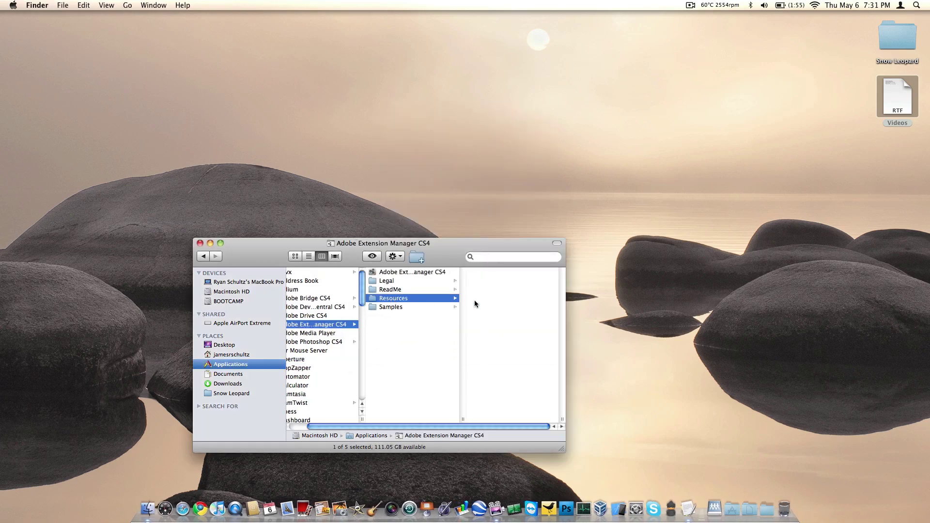
{"action": "left_click", "coordinate": [335, 256]}
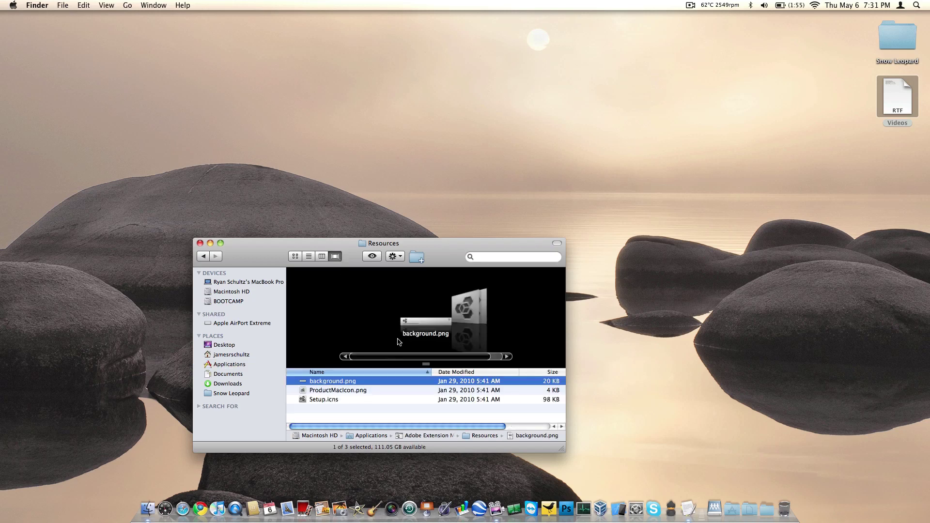
{"action": "scroll", "coordinate": [398, 341], "scroll_direction": "down", "scroll_amount": 2}
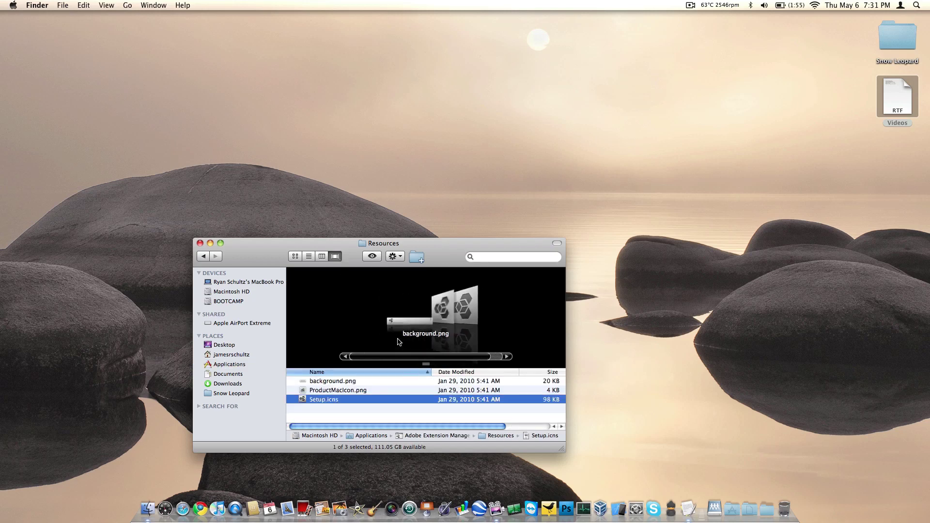
{"action": "scroll", "coordinate": [398, 342], "scroll_direction": "up", "scroll_amount": 2}
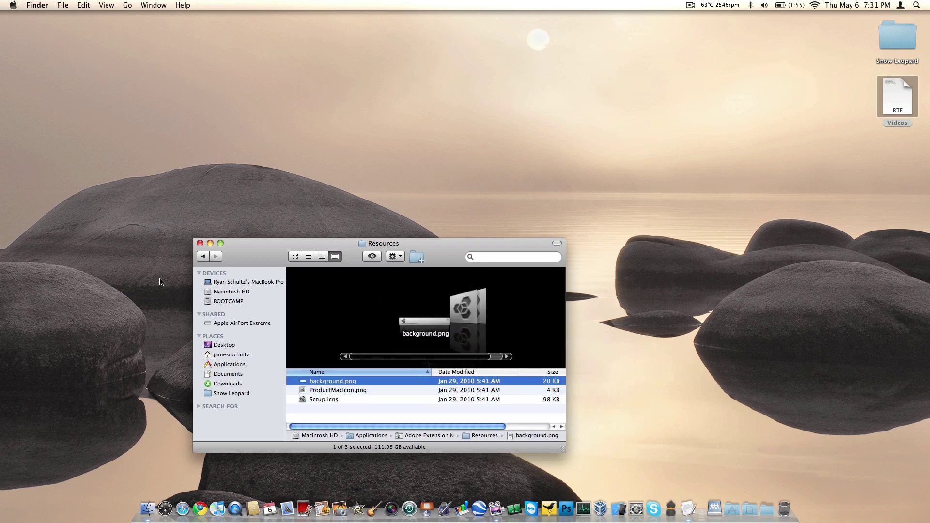
{"action": "left_click", "coordinate": [524, 257]}
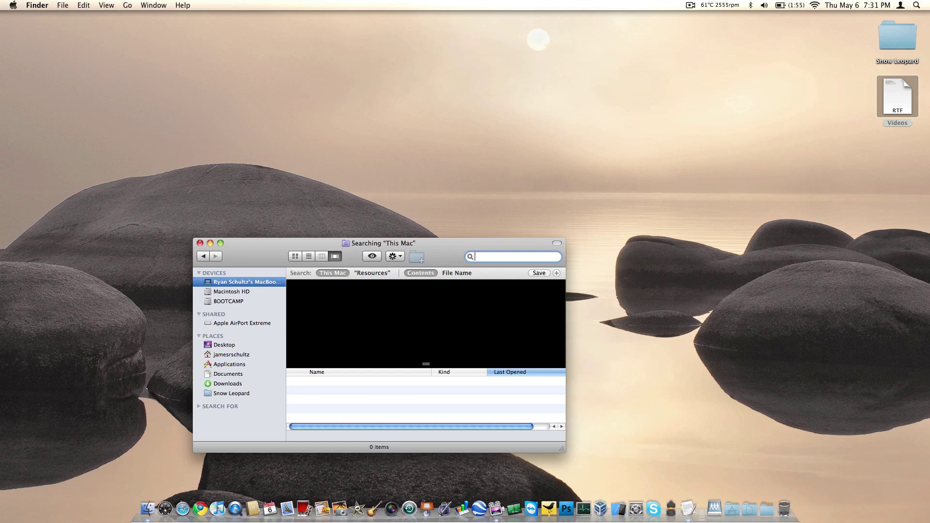
{"action": "key", "text": "super+w"}
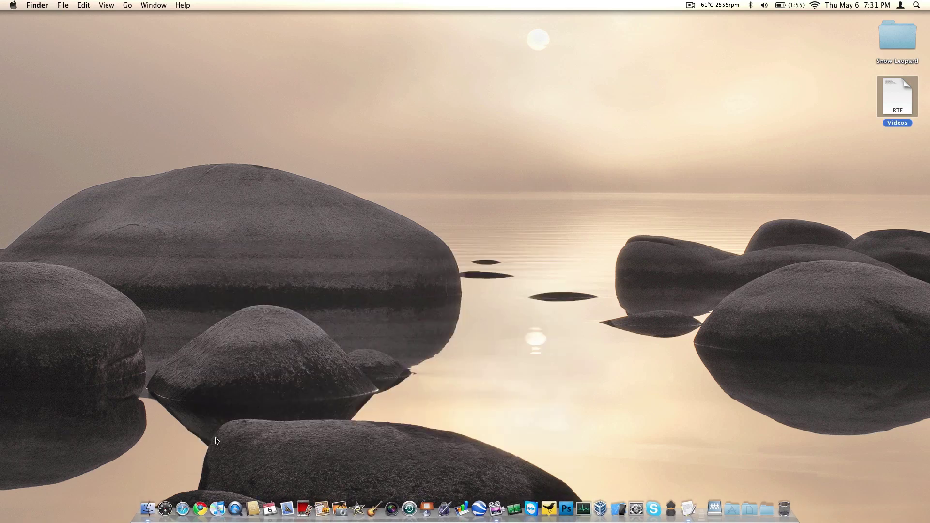
- Open a home folder window at the top-left, then launch Safari in another Space
{"action": "left_click", "coordinate": [150, 510]}
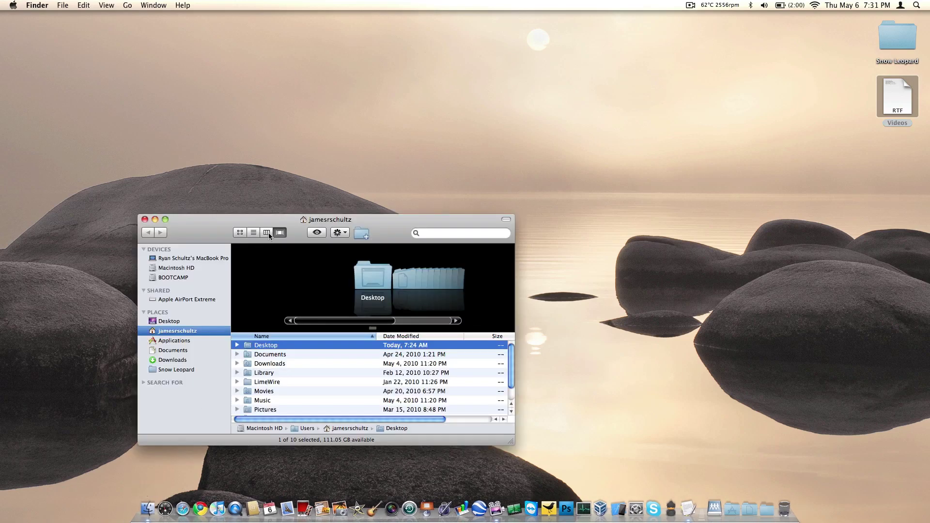
{"action": "left_click_drag", "start_coordinate": [291, 233], "coordinate": [232, 86]}
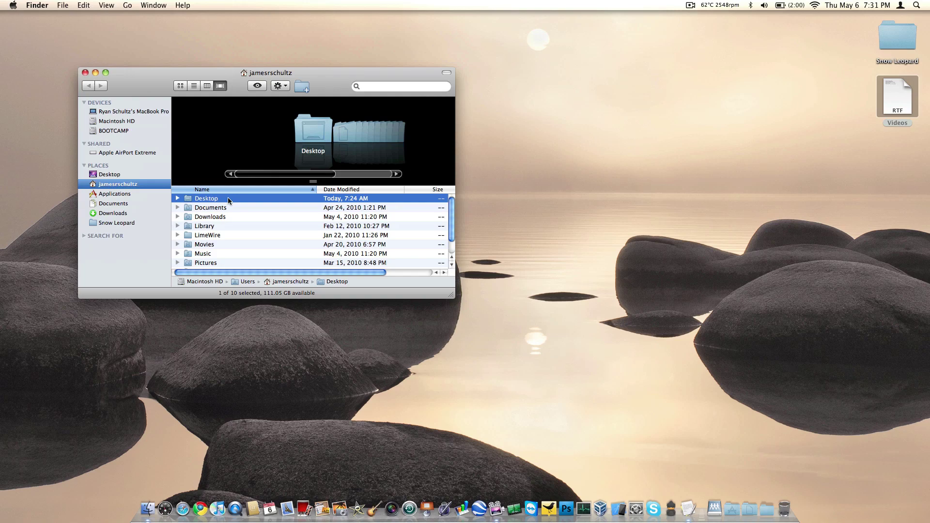
{"action": "key", "text": "ctrl+Right"}
{"action": "left_click", "coordinate": [184, 512]}
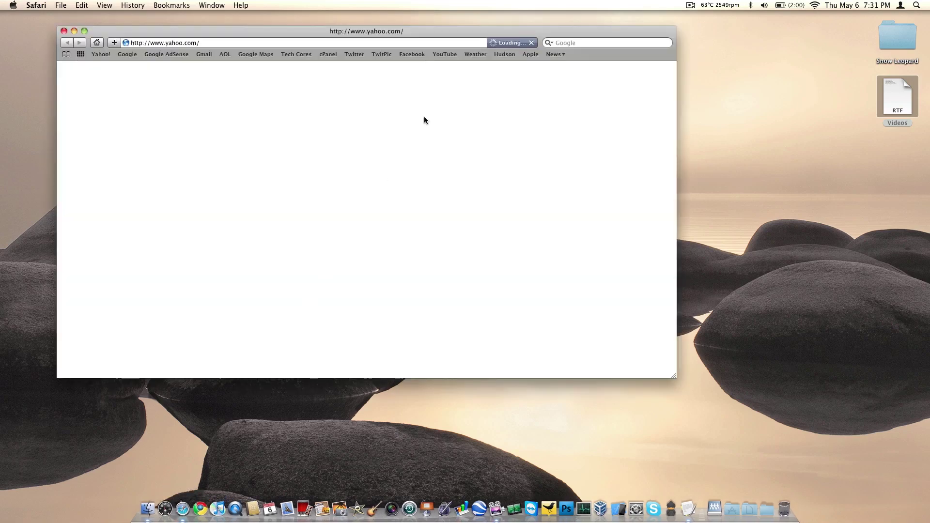
- Cycle through Spaces 1–4 with Control shortcuts, ending on an empty desktop
{"action": "key", "text": "ctrl+Left"}
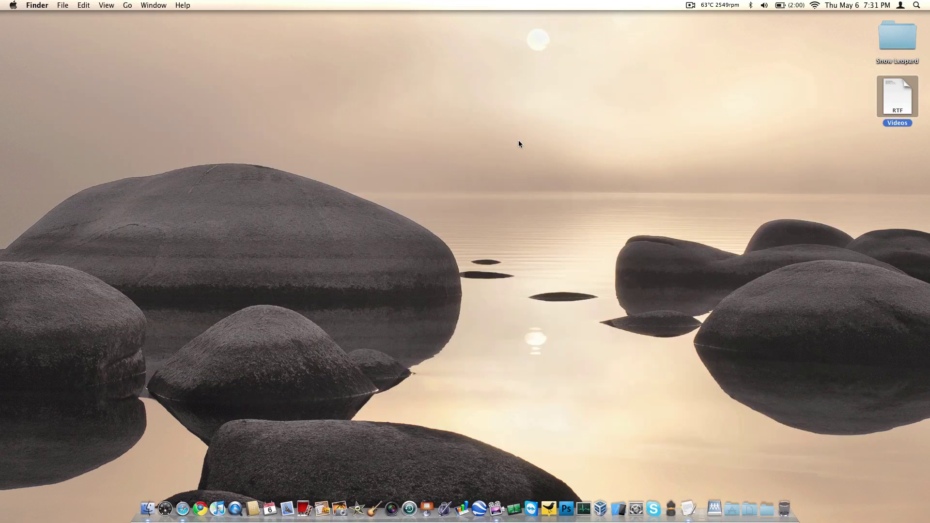
{"action": "key", "text": "ctrl+Down"}
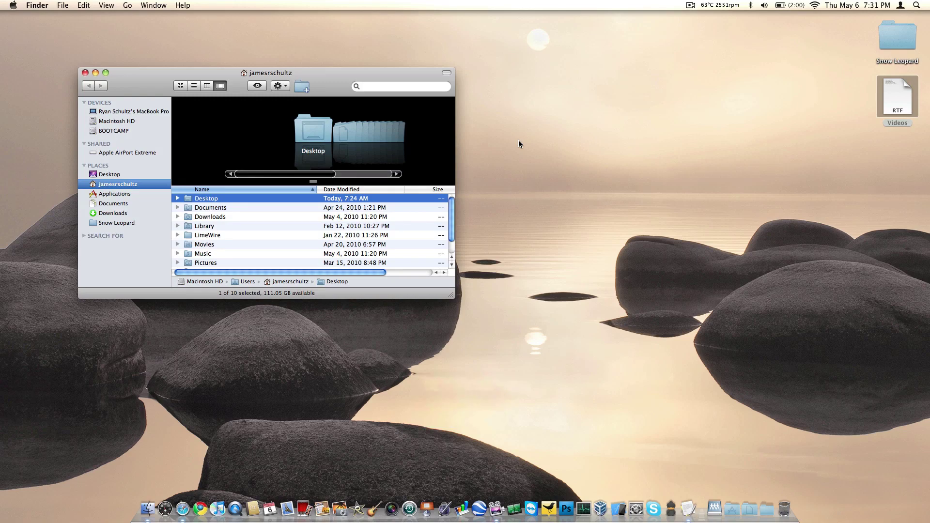
{"action": "key", "text": "ctrl+2"}
{"action": "key", "text": "ctrl+1"}
{"action": "key", "text": "ctrl+4"}
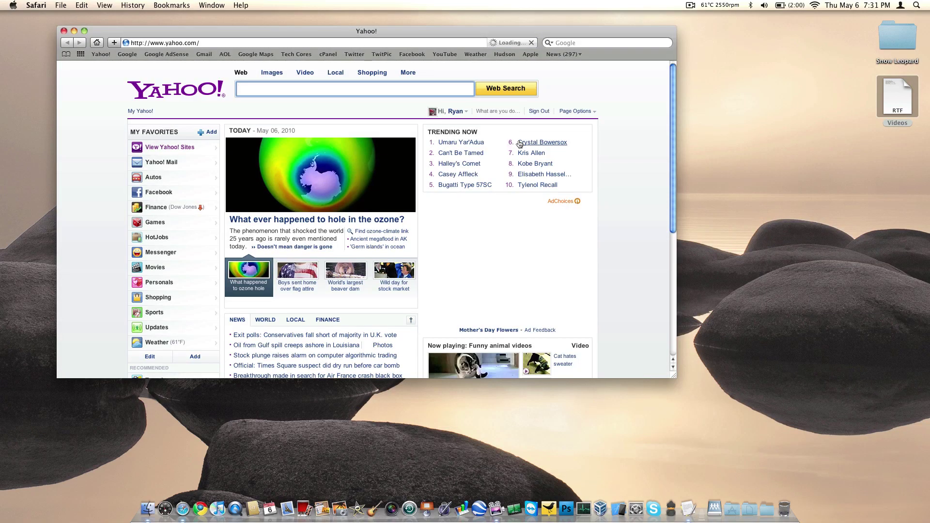
{"action": "key", "text": "ctrl+3"}
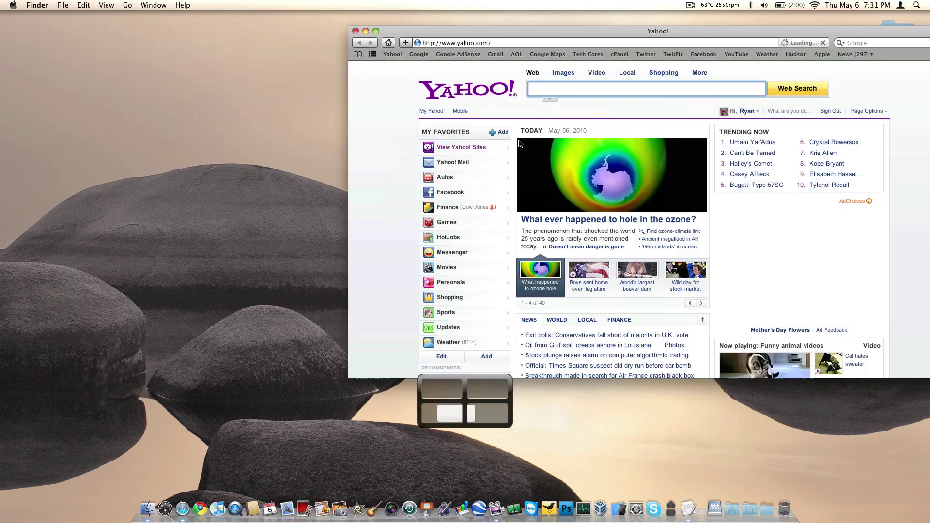
{"action": "key", "text": "super+w"}
{"action": "key", "text": "ctrl+4"}
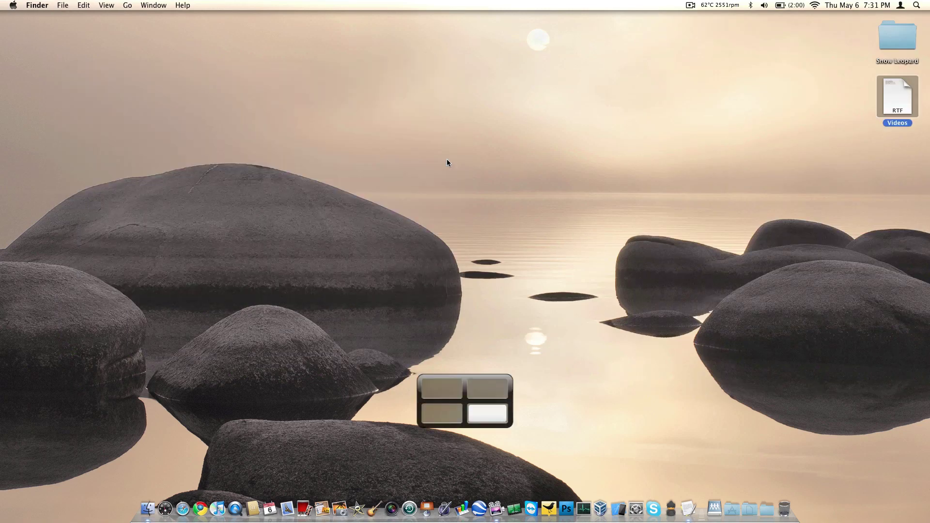
{"action": "key", "text": "ctrl+2"}
{"action": "key", "text": "ctrl+1"}
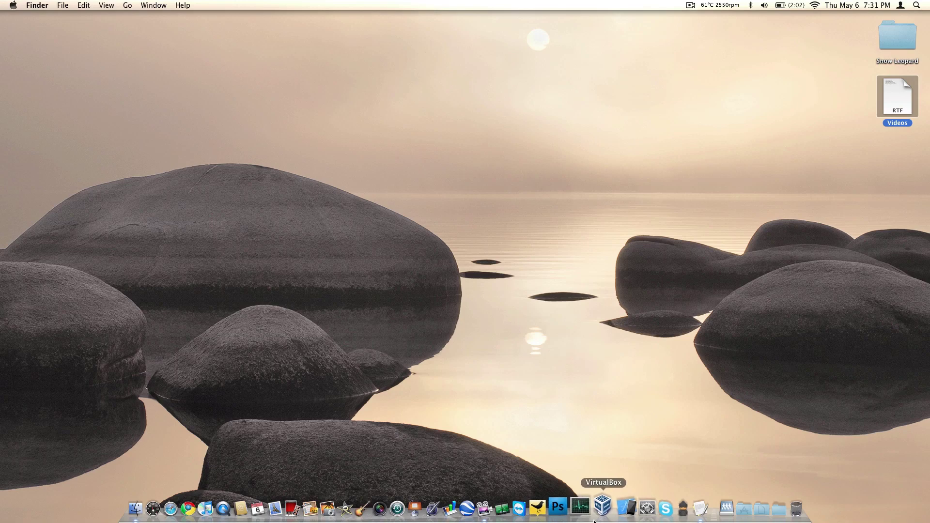
{"action": "mouse_move", "coordinate": [574, 509]}
{"action": "left_mouse_down"}
{"action": "mouse_move", "coordinate": [599, 464]}
{"action": "mouse_move", "coordinate": [581, 506]}
{"action": "left_mouse_up"}
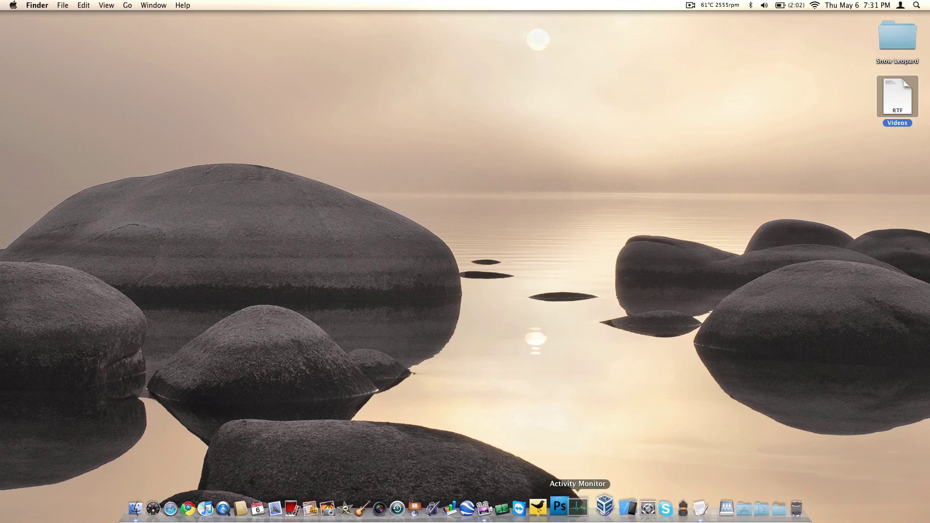
{"action": "right_click", "coordinate": [582, 506]}
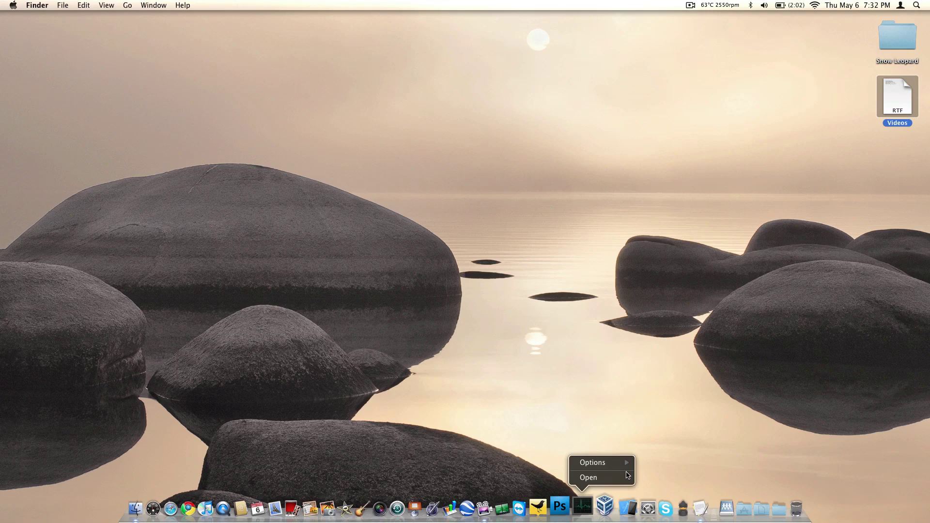
{"action": "mouse_move", "coordinate": [628, 465]}
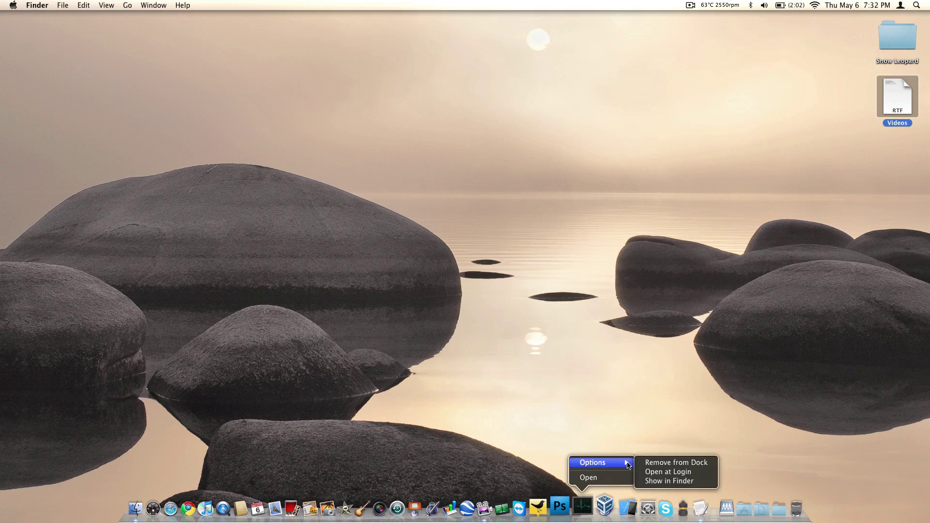
{"action": "left_click", "coordinate": [694, 481]}
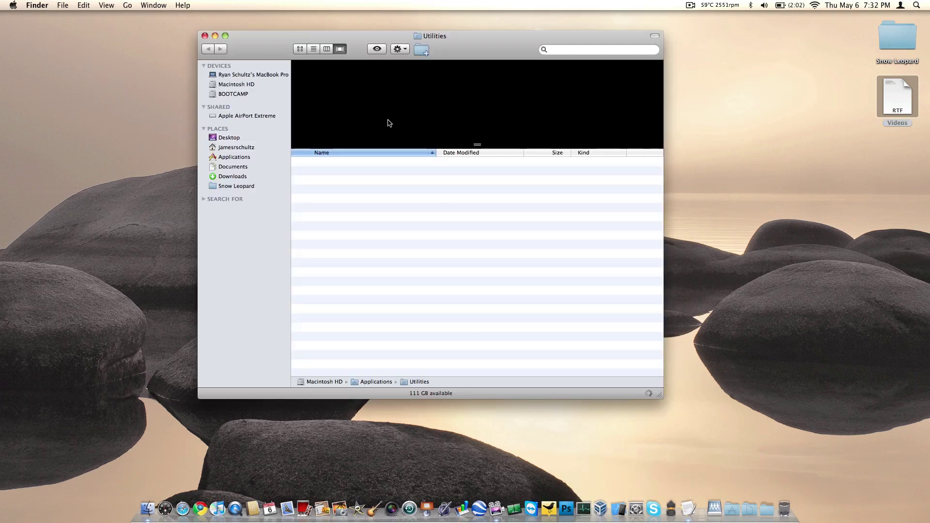
{"action": "left_click", "coordinate": [204, 35]}
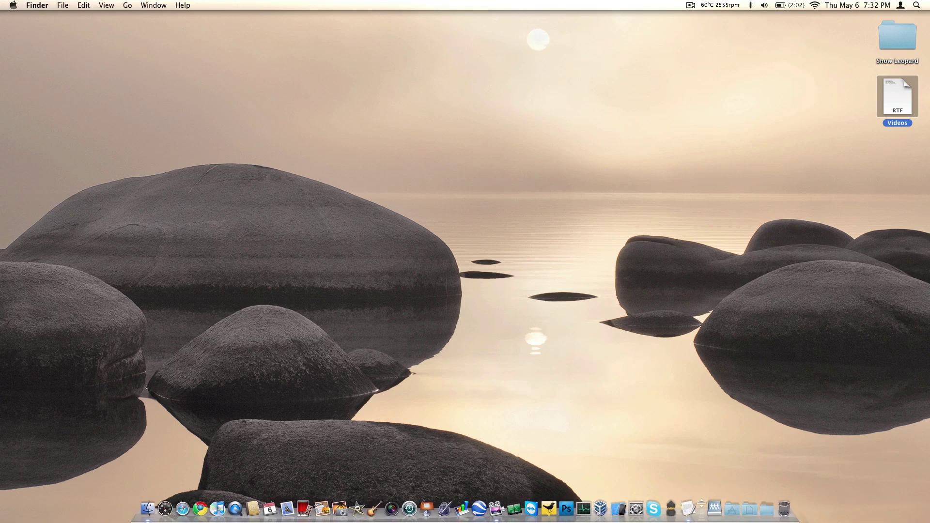
- Enlarge the Dock and its icons, deselect the Videos file, and briefly open Spotlight
{"action": "left_click_drag", "start_coordinate": [700, 508], "coordinate": [728, 513]}
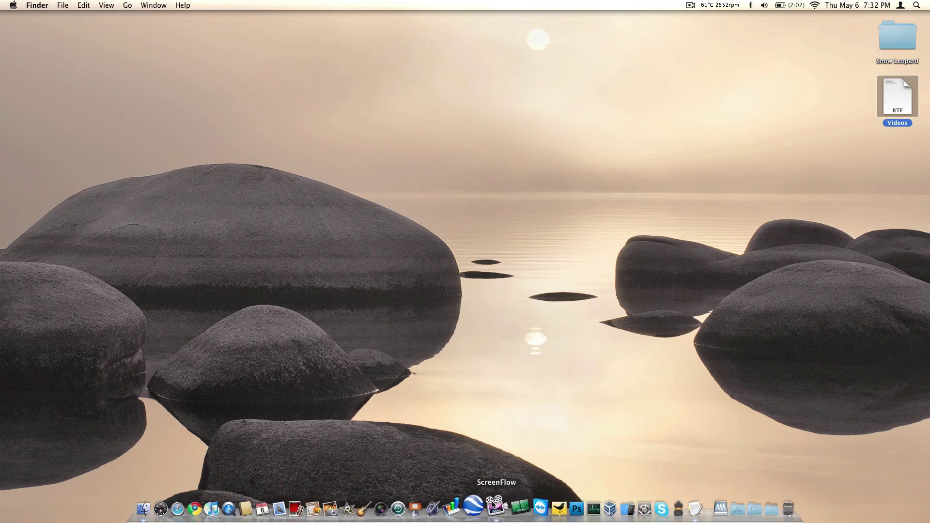
{"action": "left_click", "coordinate": [631, 172]}
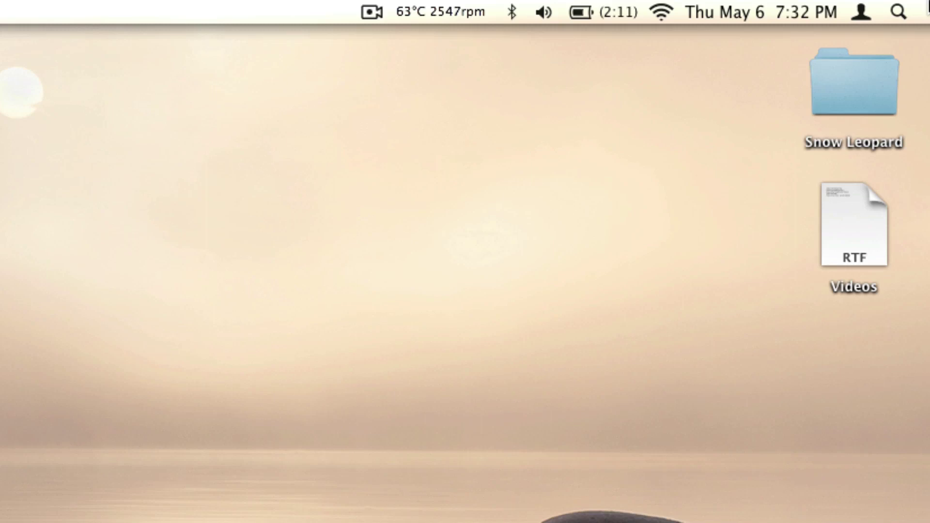
{"action": "key", "text": "super+space"}
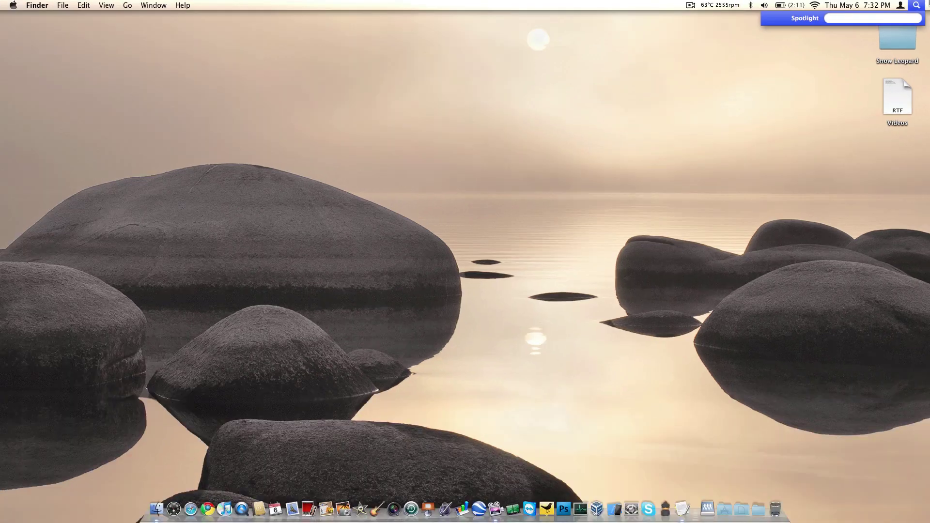
{"action": "left_click", "coordinate": [336, 297]}
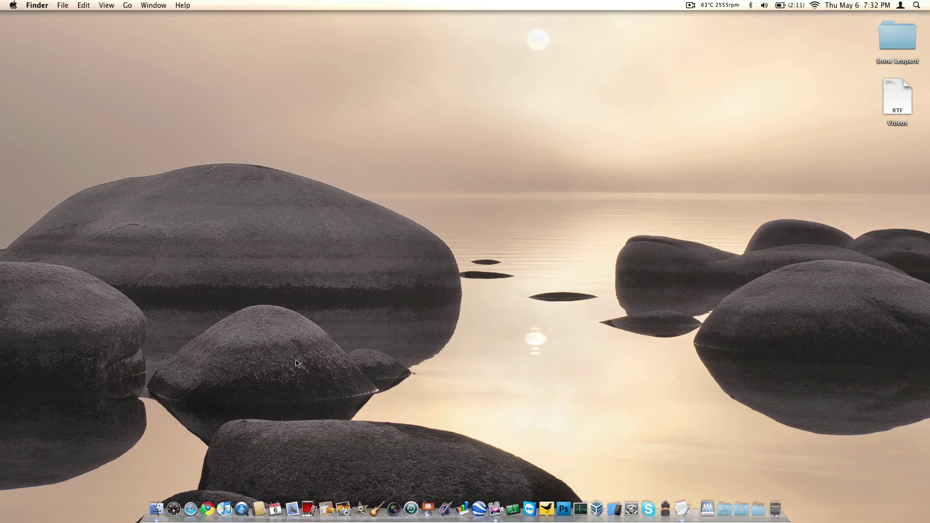
- Open a Finder home window and Safari, cycle apps with Cmd-Tab, and quit TextEdit
{"action": "left_click", "coordinate": [159, 507]}
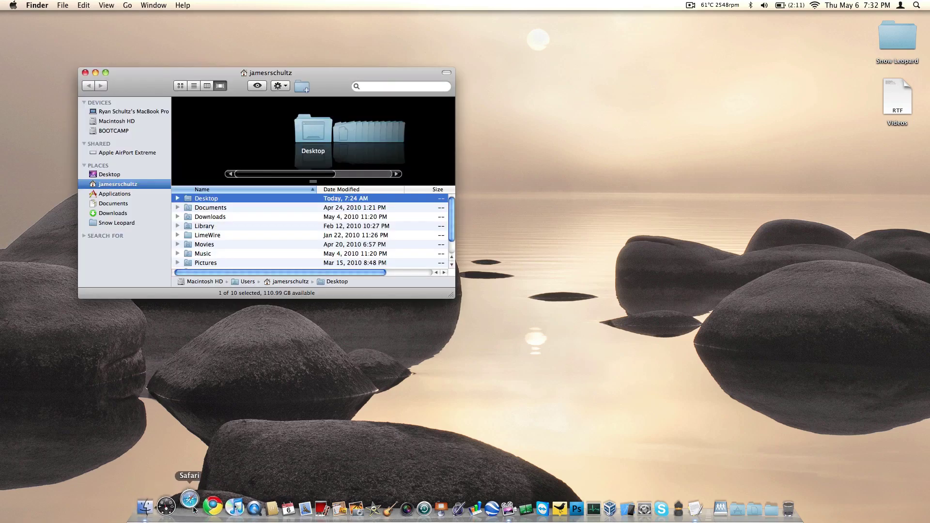
{"action": "left_click", "coordinate": [193, 509]}
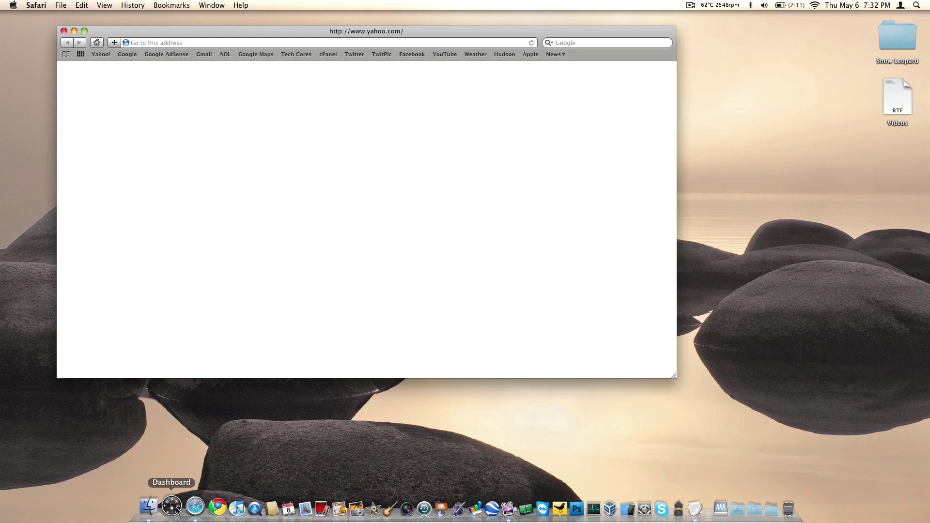
{"action": "key", "text": "super+Tab"}
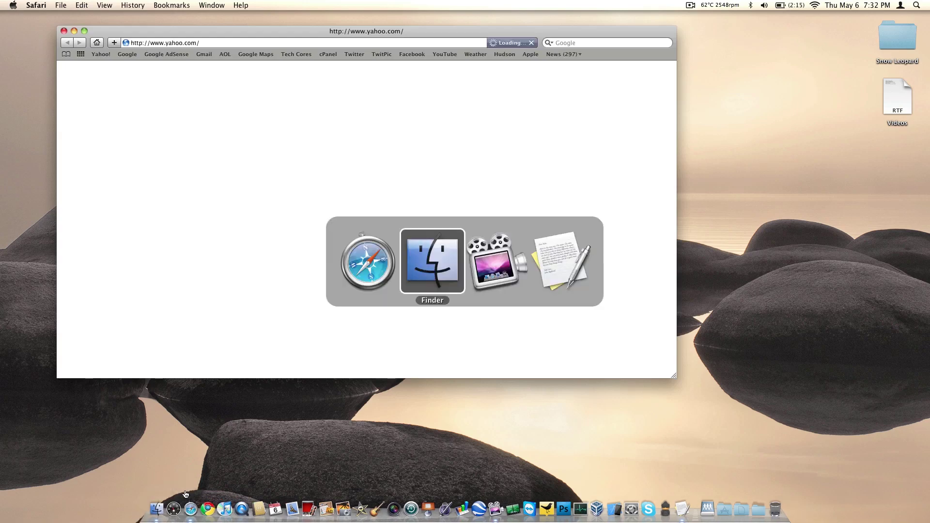
{"action": "key", "text": "super+Tab"}
{"action": "key", "text": "super+Tab"}
{"action": "key", "text": "super+Tab"}
{"action": "key", "text": "super+Tab"}
{"action": "key", "text": "super+Tab"}
{"action": "key", "text": "super+Tab"}
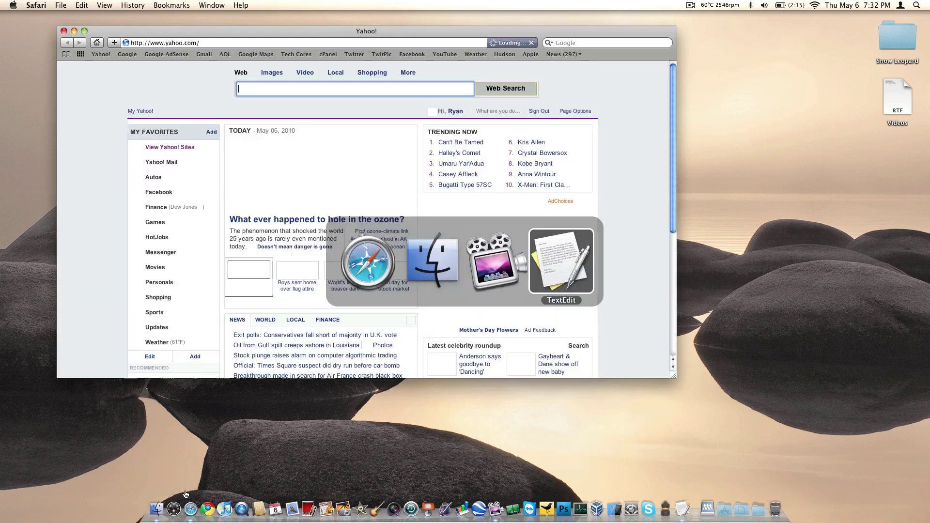
{"action": "key", "text": "super+Tab"}
{"action": "key", "text": "super+Tab"}
{"action": "key", "text": "super+Tab"}
{"action": "key", "text": "super+Tab"}
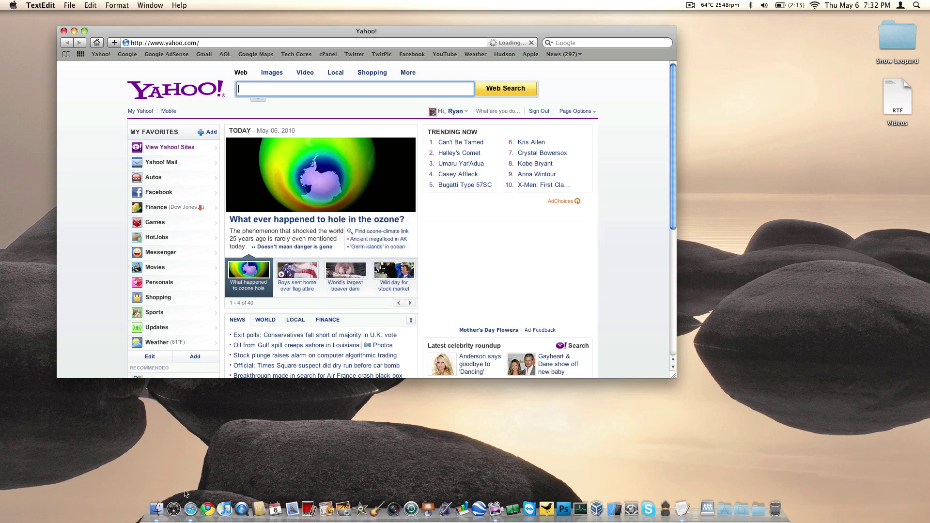
{"action": "key", "text": "super+Tab"}
{"action": "key", "text": "super+Tab"}
{"action": "key", "text": "super+Tab"}
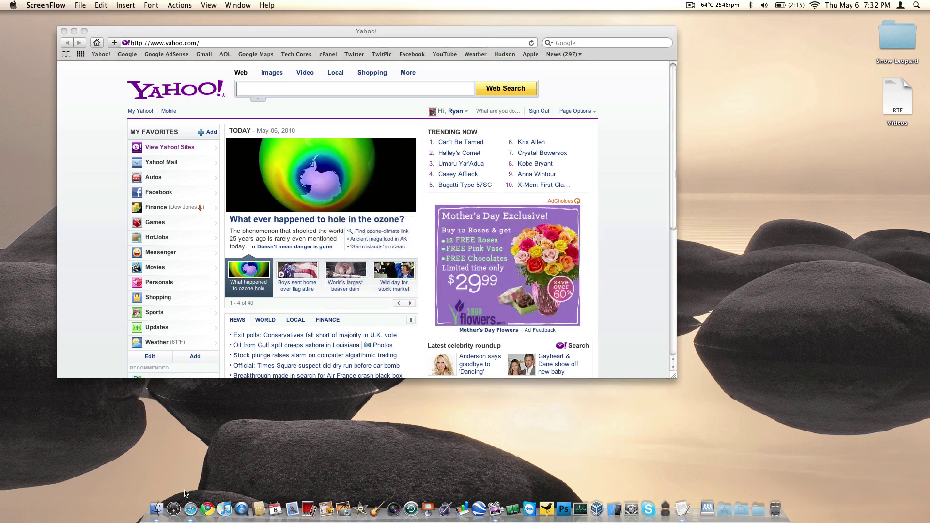
{"action": "key", "text": "super+Tab"}
{"action": "key", "text": "super+Tab"}
{"action": "key", "text": "super+Tab"}
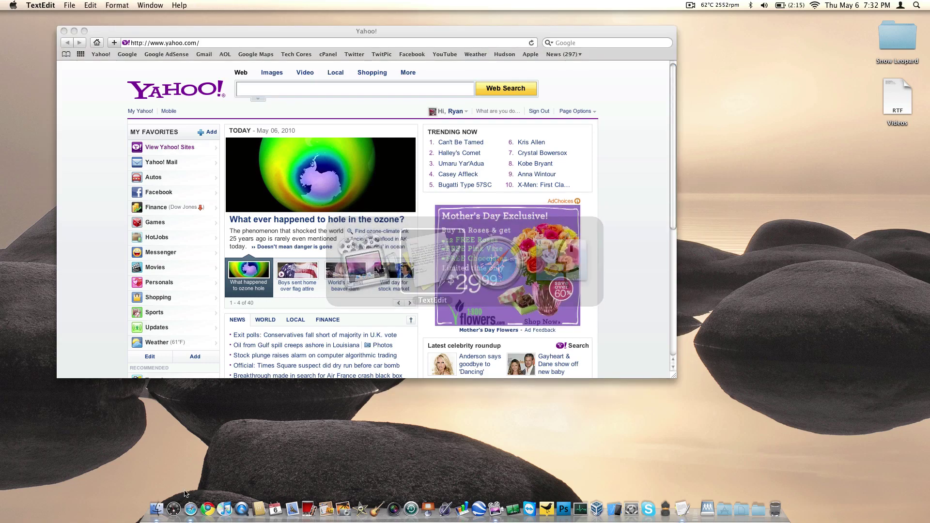
{"action": "key", "text": "super+q"}
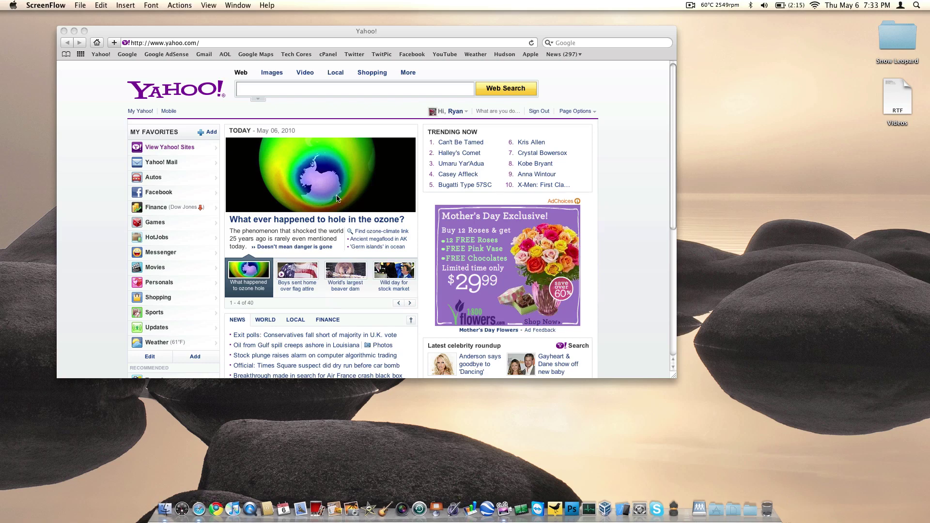
{"action": "left_click", "coordinate": [620, 270]}
- Close the Safari and home folder windows, then open and dismiss Dashboard
{"action": "key", "text": "super+w"}
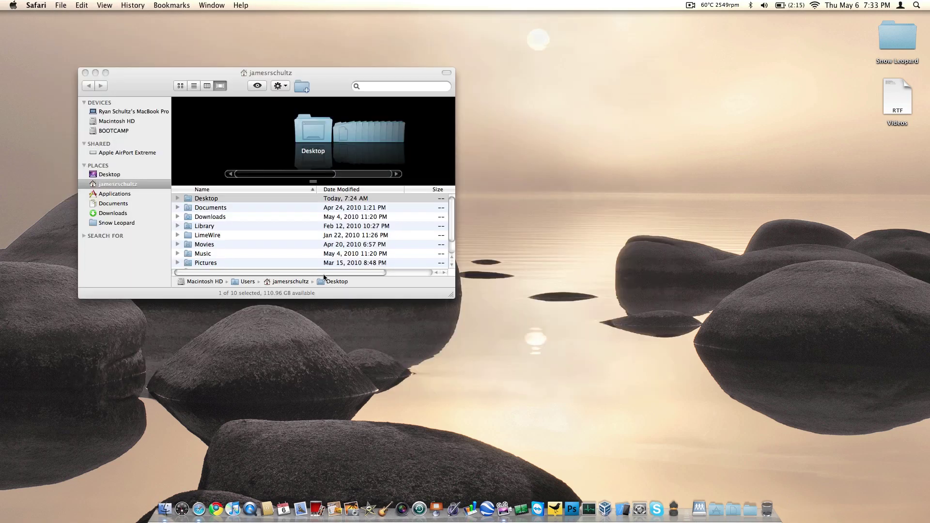
{"action": "left_click", "coordinate": [84, 73]}
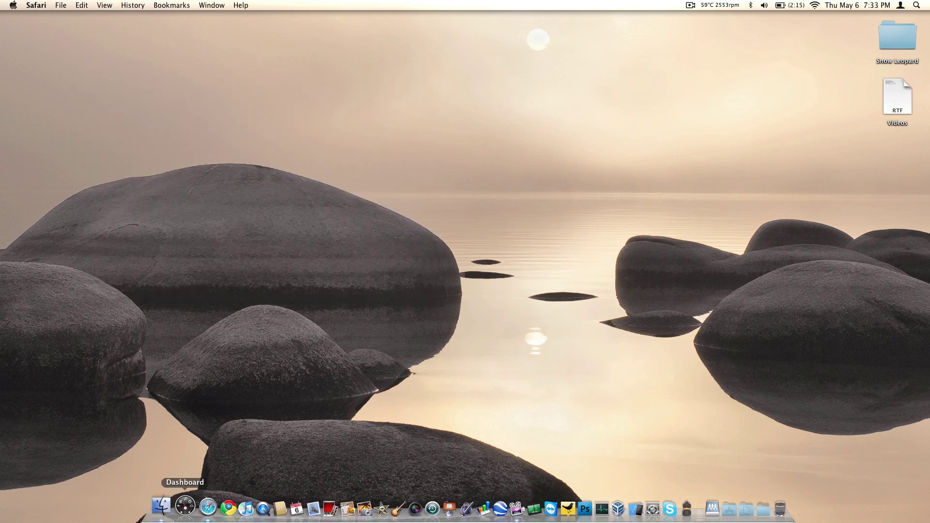
{"action": "left_click", "coordinate": [185, 507]}
{"action": "left_click", "coordinate": [182, 508]}
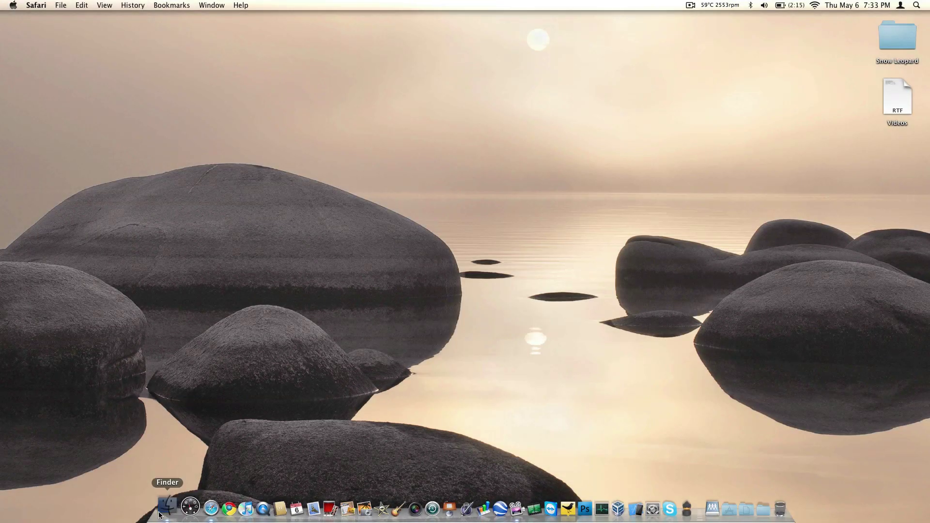
- Open a Finder window in icon view at Pictures › iTunes Pictures › Apple, zoomed full screen
{"action": "left_click", "coordinate": [160, 514]}
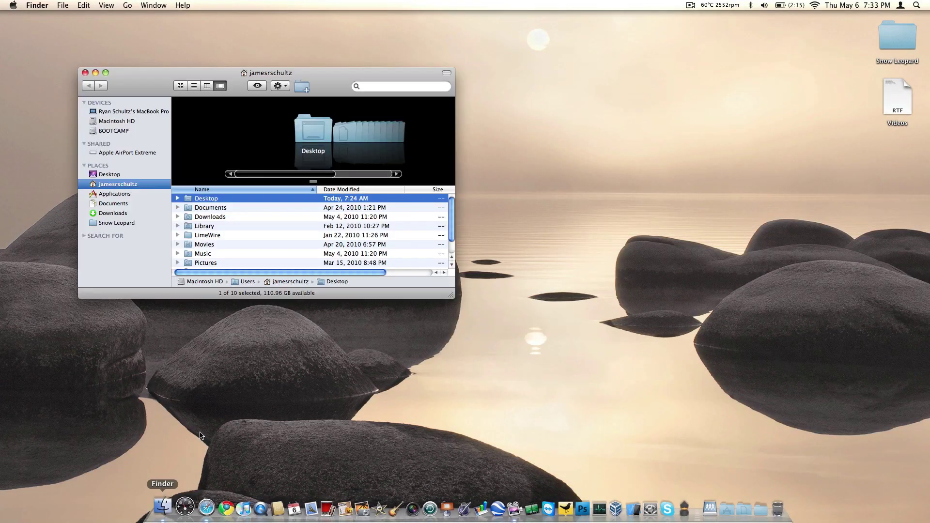
{"action": "left_click", "coordinate": [180, 88]}
{"action": "double_click", "coordinate": [266, 125]}
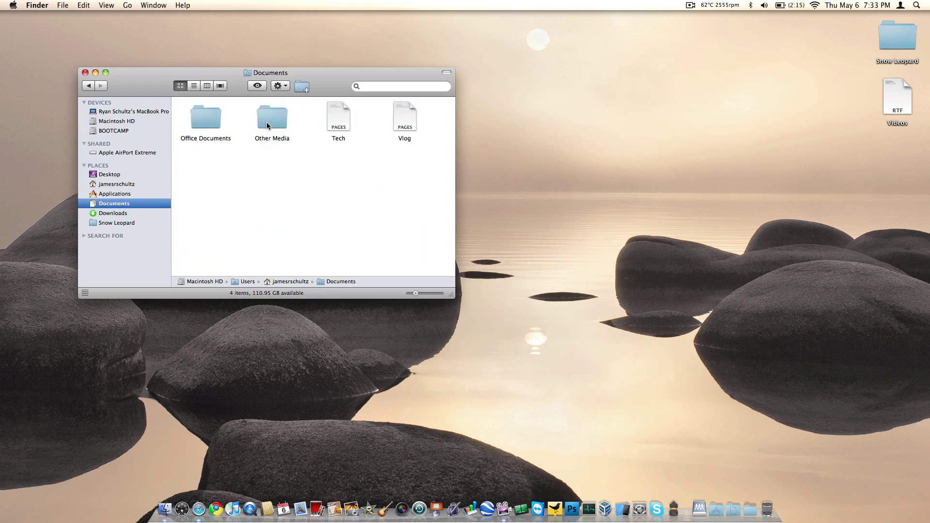
{"action": "key", "text": "super+bracketleft"}
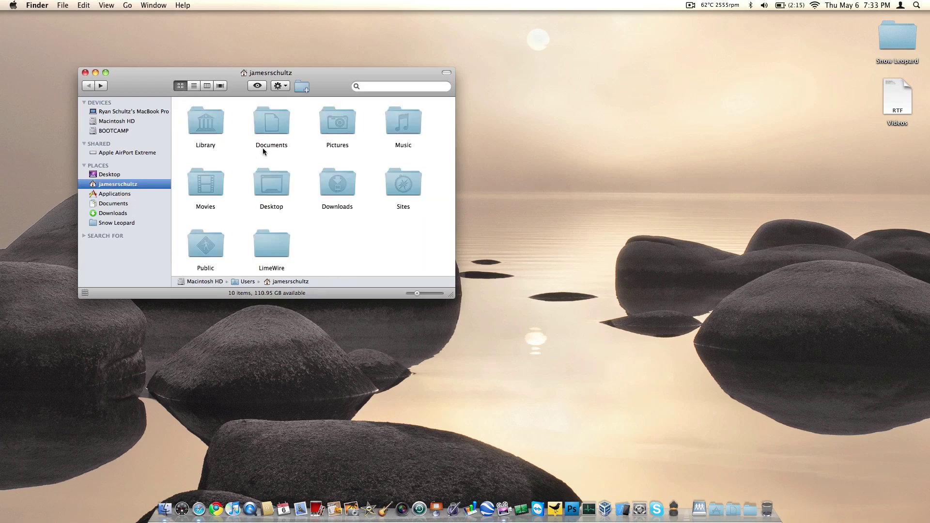
{"action": "double_click", "coordinate": [350, 122]}
{"action": "double_click", "coordinate": [338, 124]}
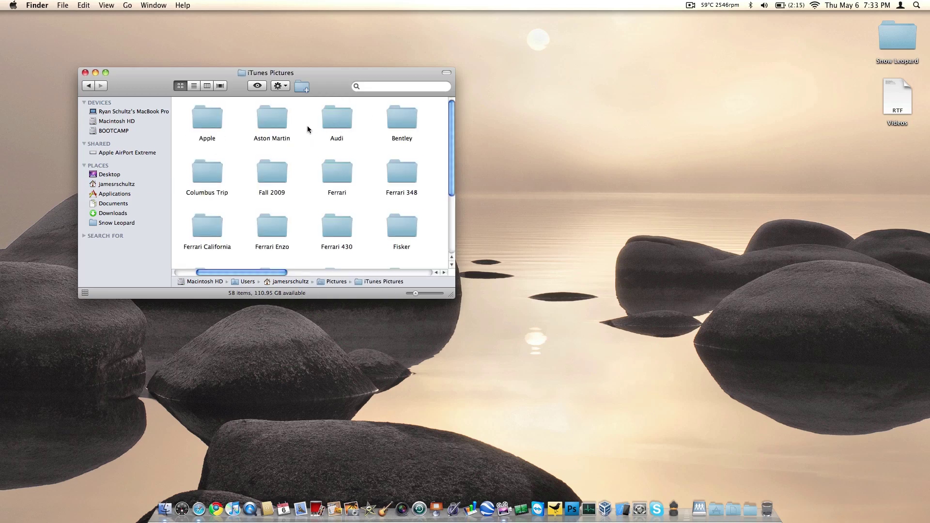
{"action": "double_click", "coordinate": [209, 121]}
{"action": "scroll", "coordinate": [297, 159], "scroll_direction": "down", "scroll_amount": 15}
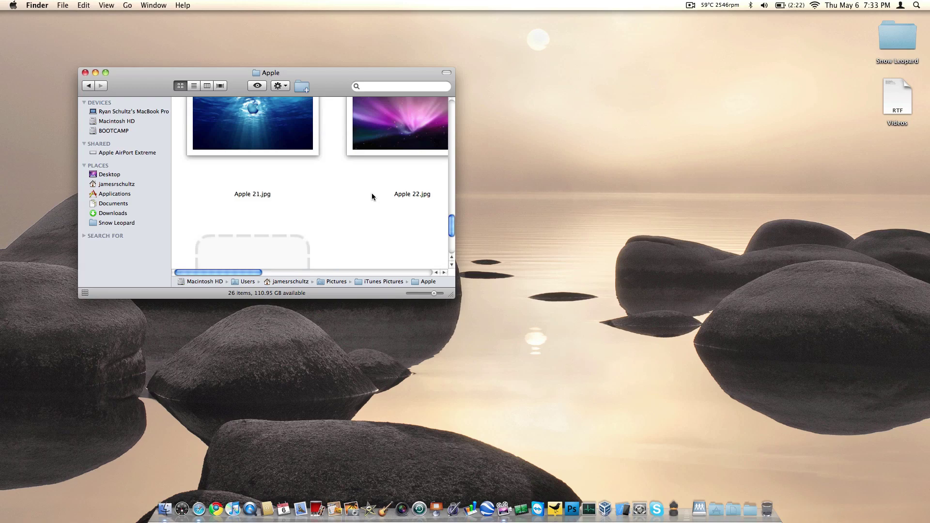
{"action": "left_click", "coordinate": [106, 71]}
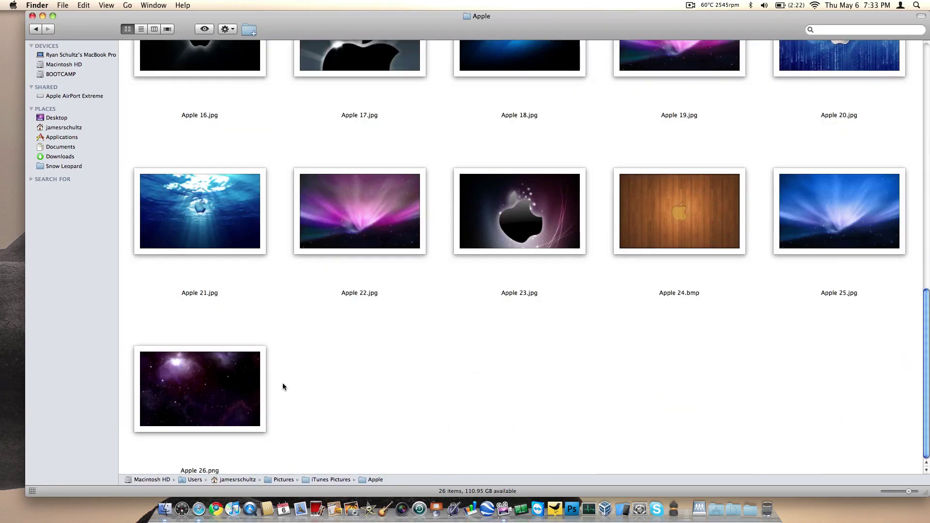
- Drag Apple 22.jpg out of place, then set the Apple folder's View Options to Snap to Grid
{"action": "left_click_drag", "start_coordinate": [241, 387], "coordinate": [315, 369]}
{"action": "left_click_drag", "start_coordinate": [224, 265], "coordinate": [302, 300]}
{"action": "left_click_drag", "start_coordinate": [338, 253], "coordinate": [343, 288]}
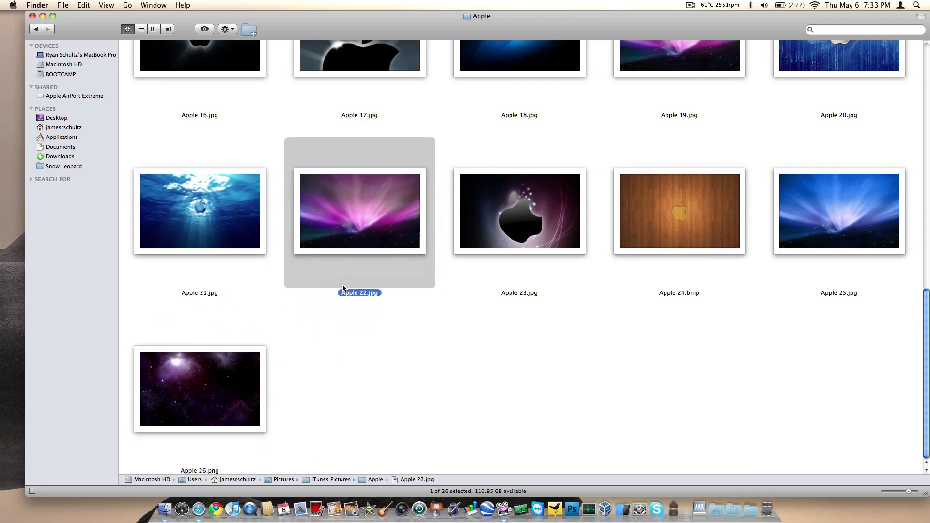
{"action": "key", "text": "super+j"}
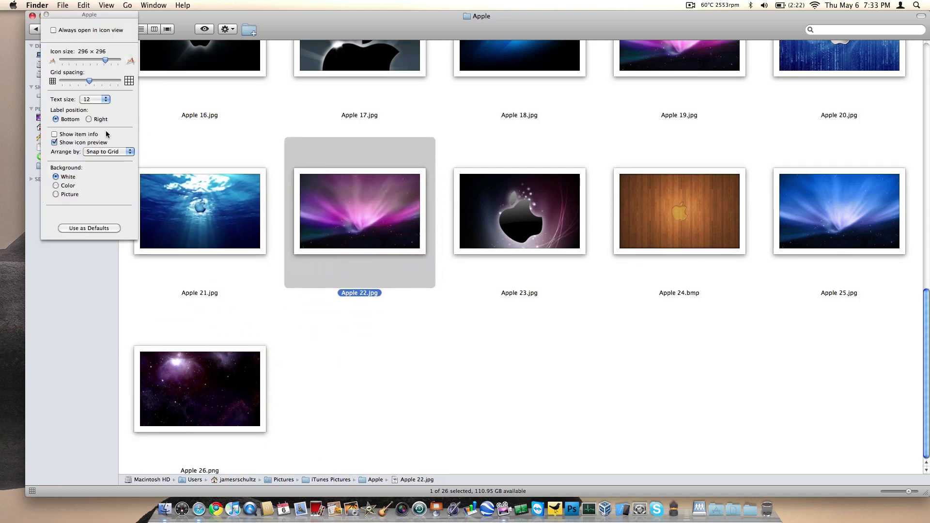
{"action": "left_click", "coordinate": [102, 153]}
{"action": "left_click", "coordinate": [103, 152]}
{"action": "left_click", "coordinate": [46, 15]}
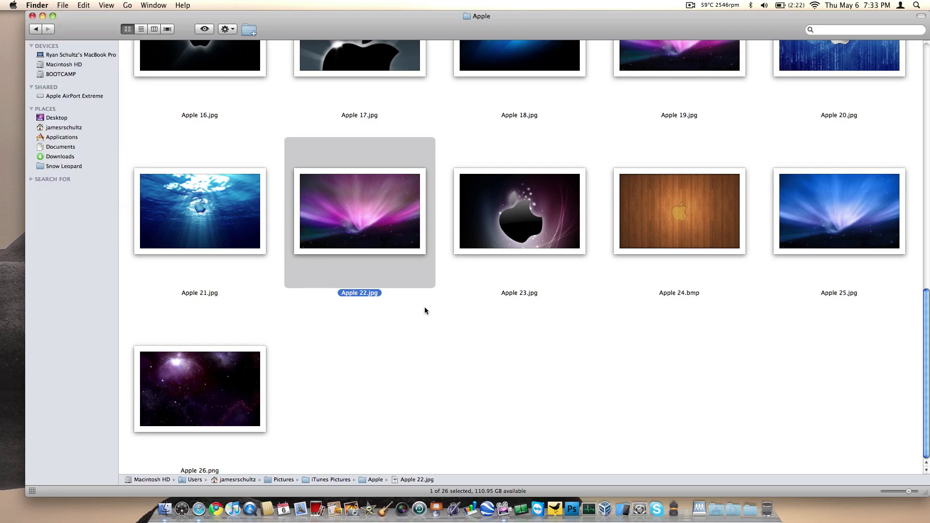
{"action": "left_click", "coordinate": [478, 427]}
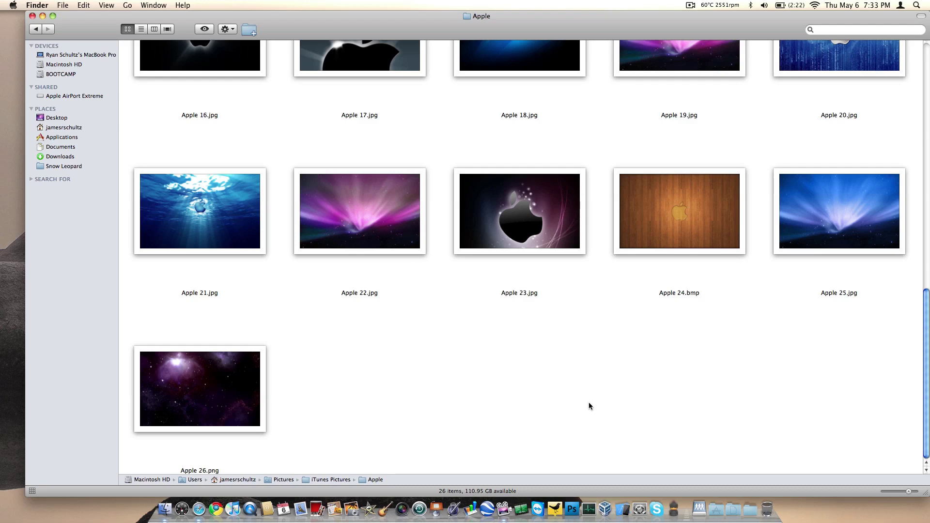
- Check that Apple 23.jpg snaps back, then open and dismiss the folder's shortcut menu
{"action": "left_click_drag", "start_coordinate": [533, 218], "coordinate": [528, 273]}
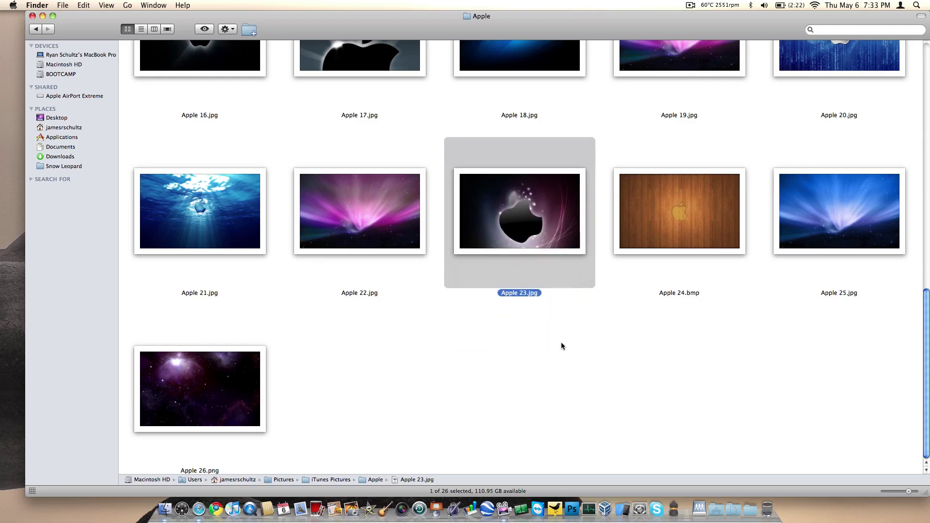
{"action": "right_click", "coordinate": [562, 346]}
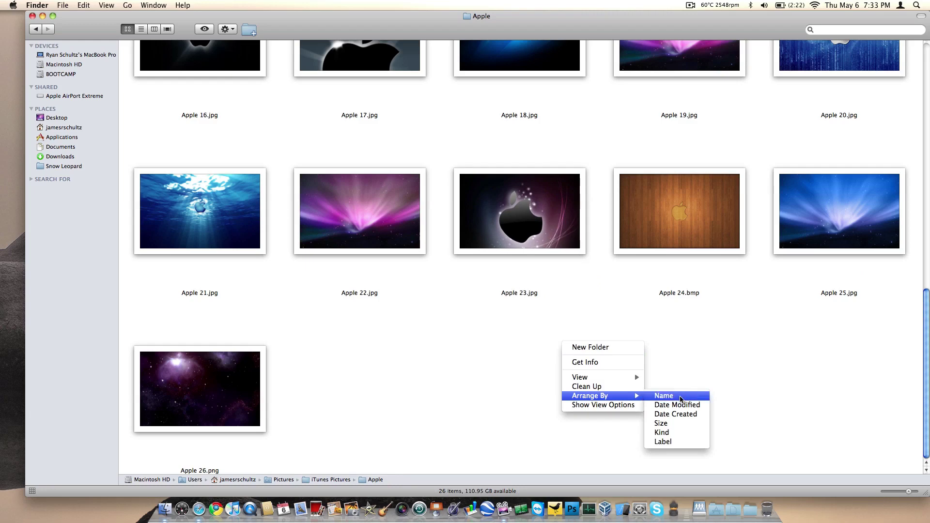
{"action": "mouse_move", "coordinate": [630, 381]}
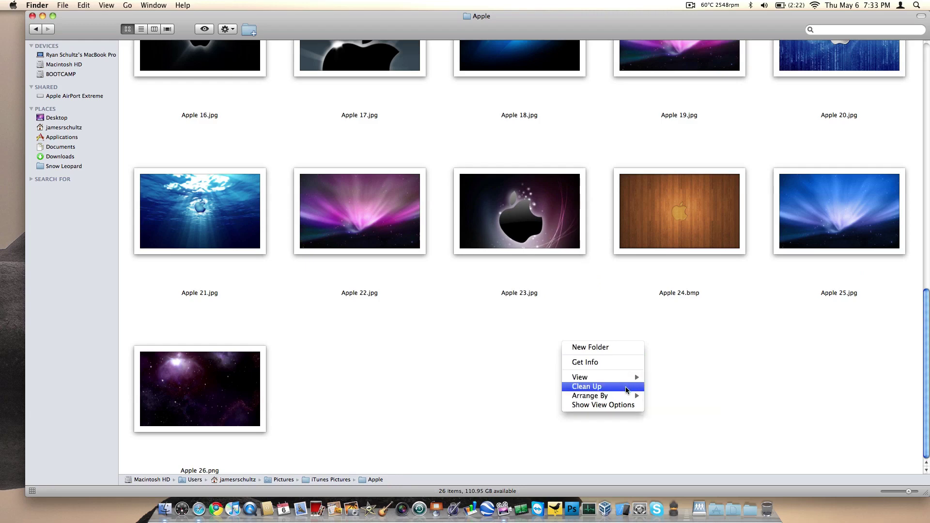
{"action": "left_click", "coordinate": [457, 396]}
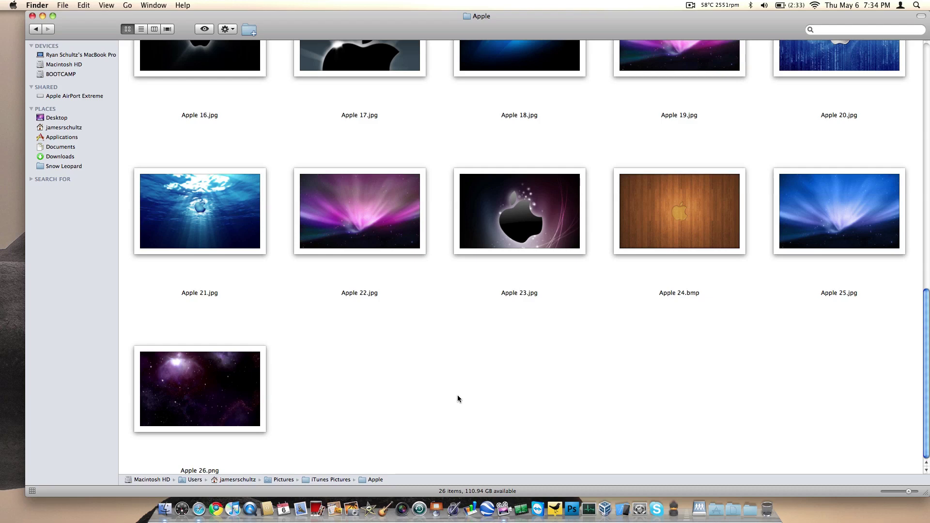
{"action": "scroll", "coordinate": [457, 398], "scroll_direction": "up", "scroll_amount": 3}
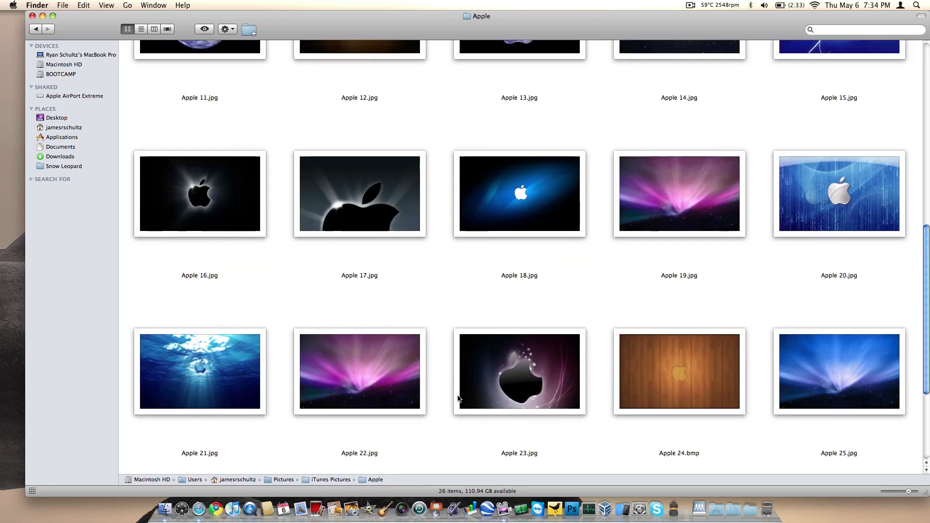
- Reopen and close View Options, go up to iTunes Pictures, and close the window
{"action": "key", "text": "super+j"}
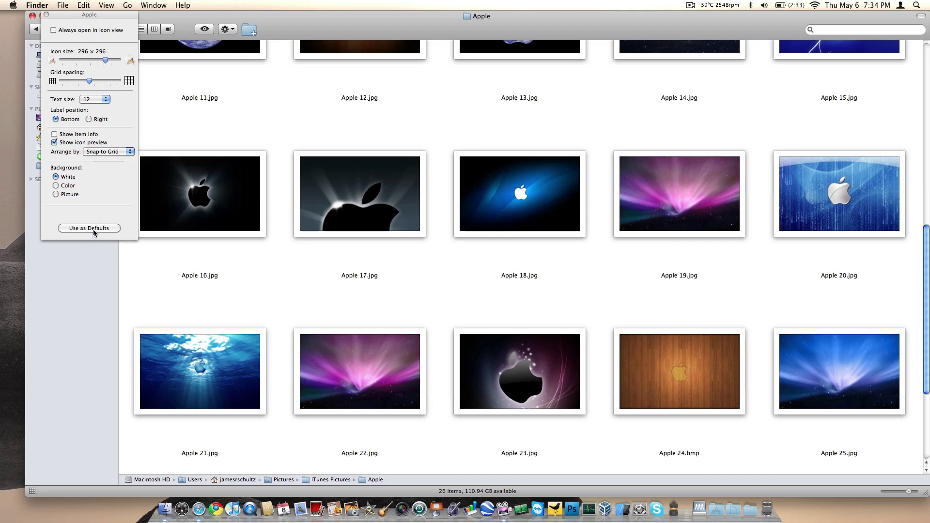
{"action": "left_click", "coordinate": [46, 15]}
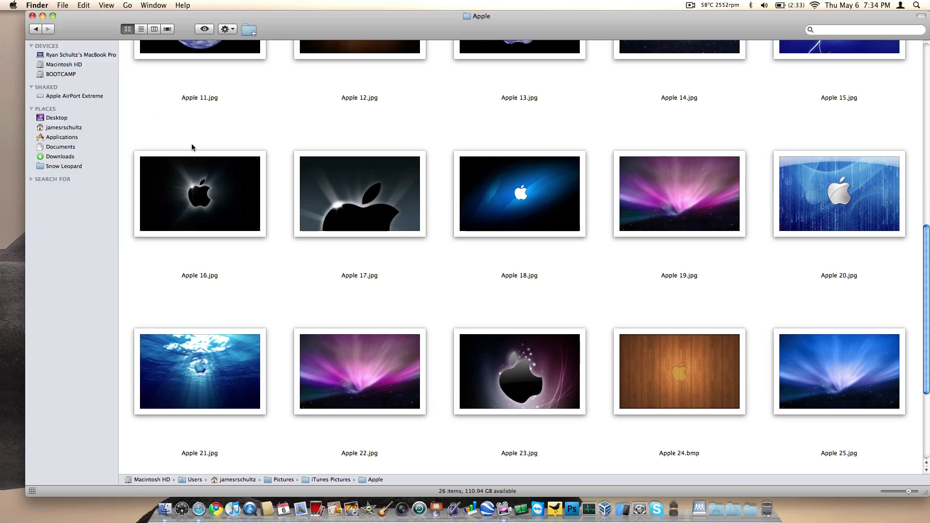
{"action": "key", "text": "super+Up"}
{"action": "key", "text": "super+w"}
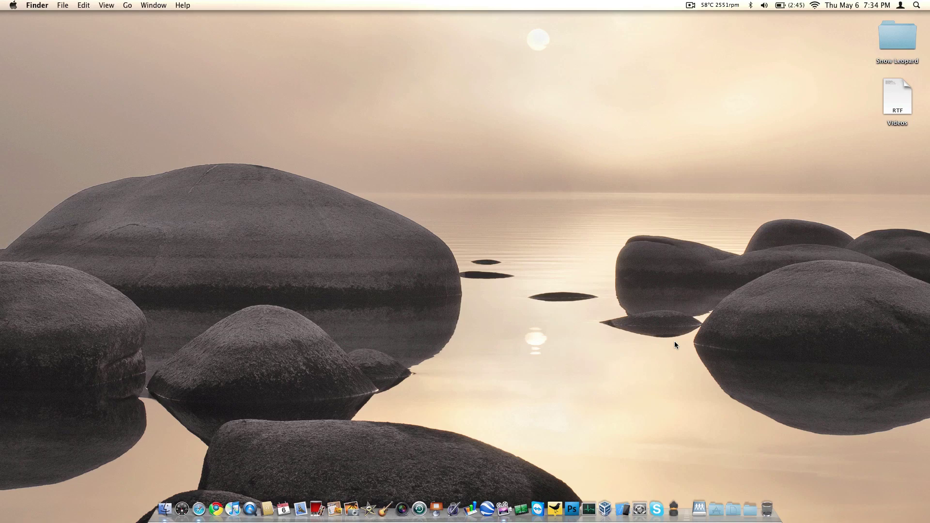
- Browse the Applications and other Dock stacks, including the Audio Hijack Pro 2.9.6 one, then launch System Preferences
{"action": "left_click", "coordinate": [716, 508]}
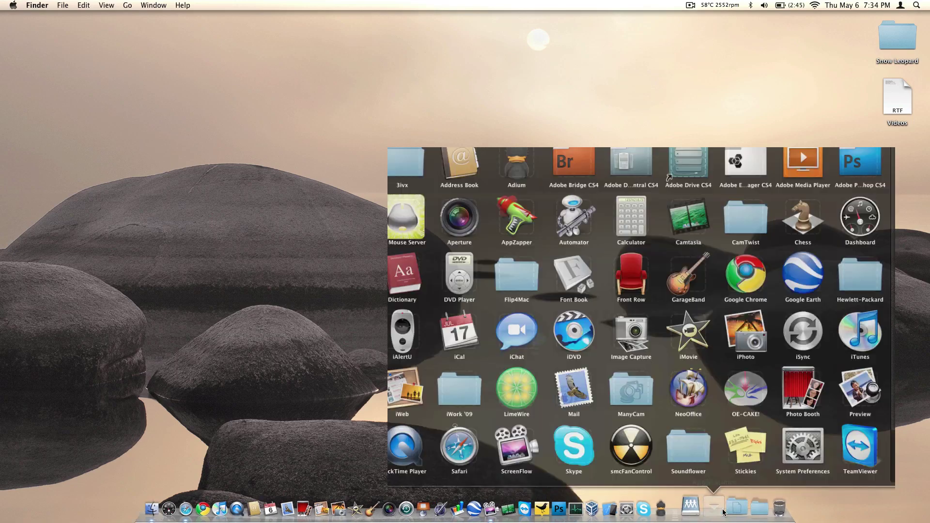
{"action": "scroll", "coordinate": [670, 232], "scroll_direction": "down", "scroll_amount": 3}
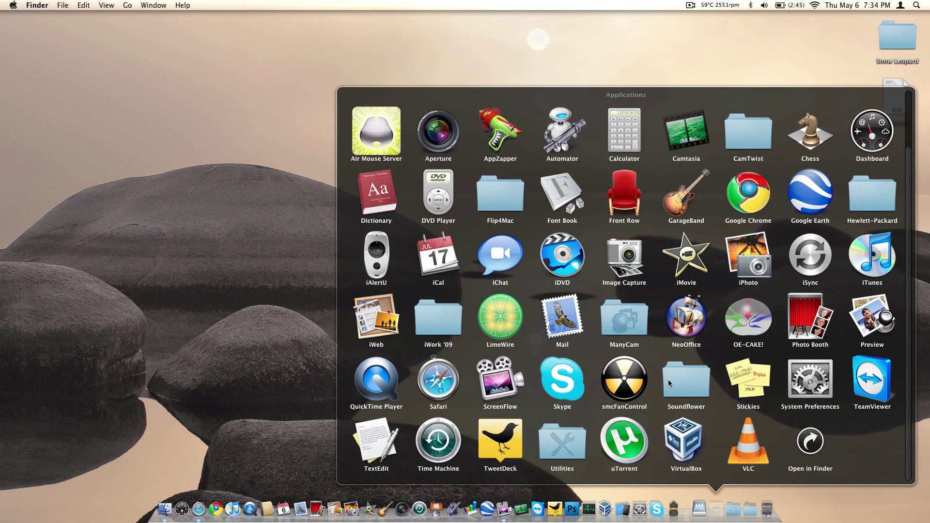
{"action": "left_click", "coordinate": [734, 508]}
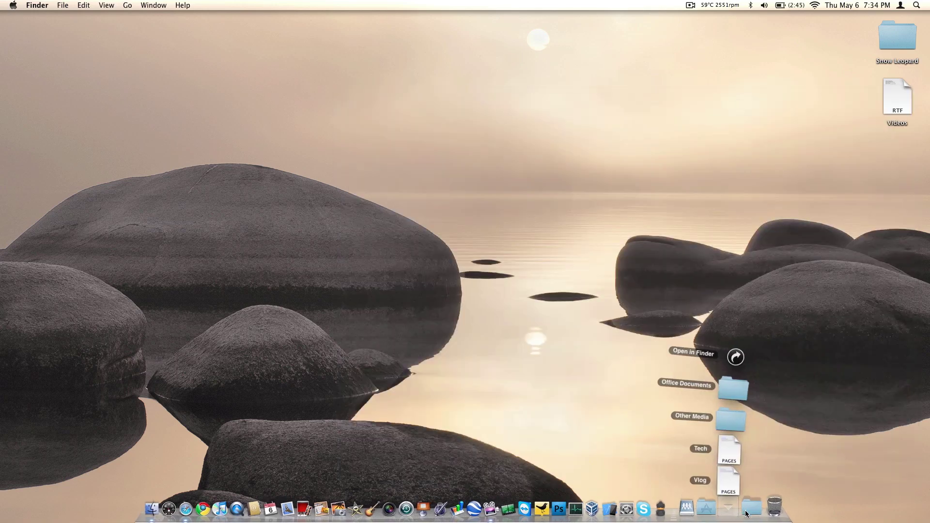
{"action": "left_click", "coordinate": [750, 508]}
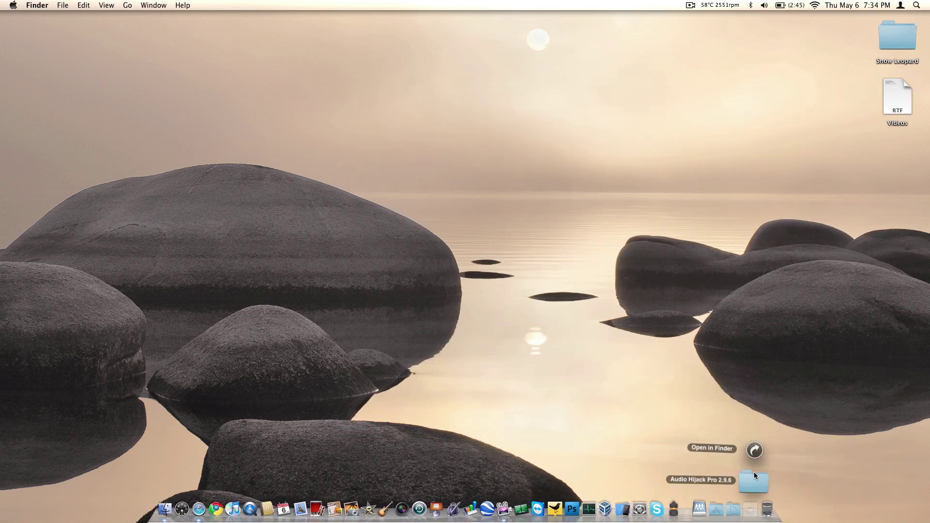
{"action": "left_click", "coordinate": [600, 418]}
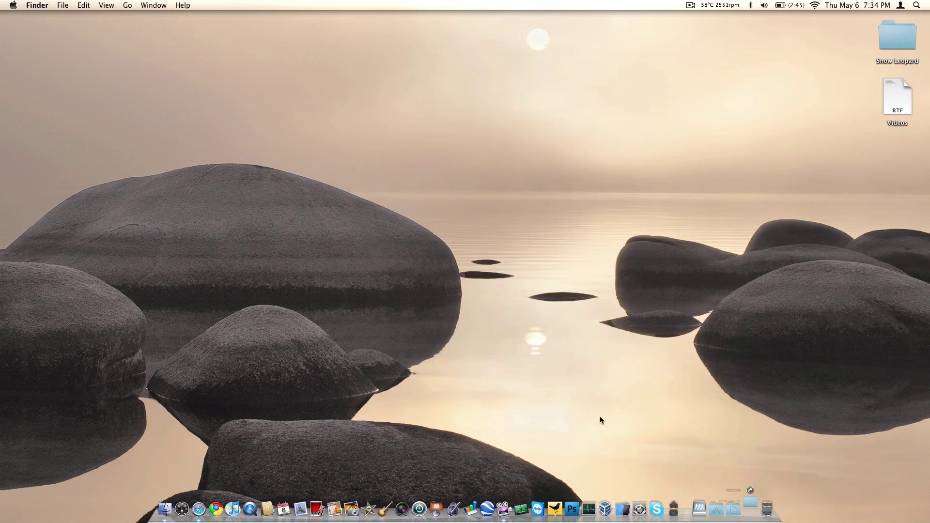
{"action": "left_click", "coordinate": [634, 514]}
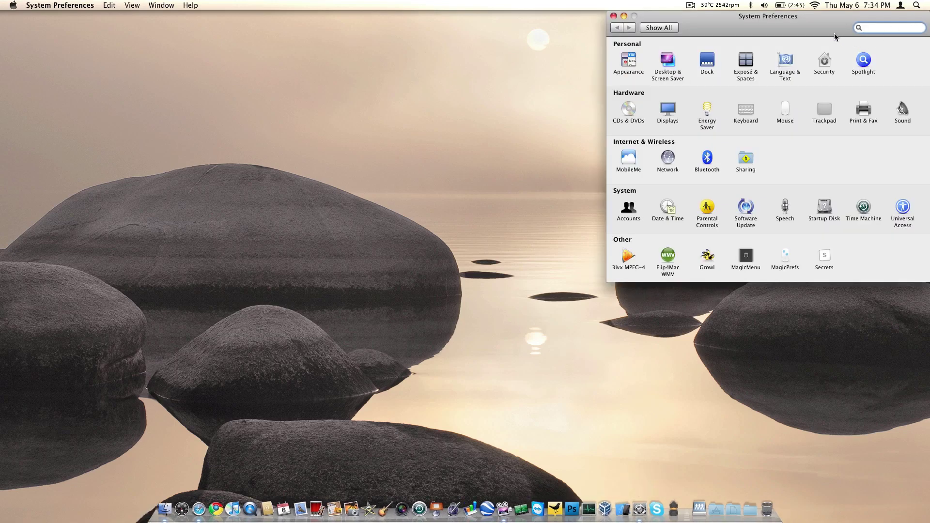
- Move the System Preferences window to the screen centre and close it
{"action": "left_click_drag", "start_coordinate": [835, 36], "coordinate": [508, 154]}
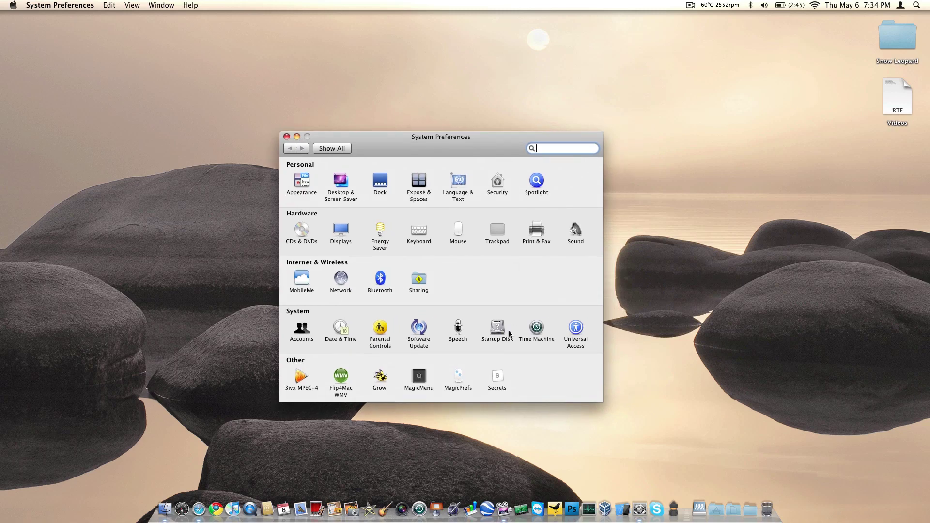
{"action": "left_click", "coordinate": [288, 136]}
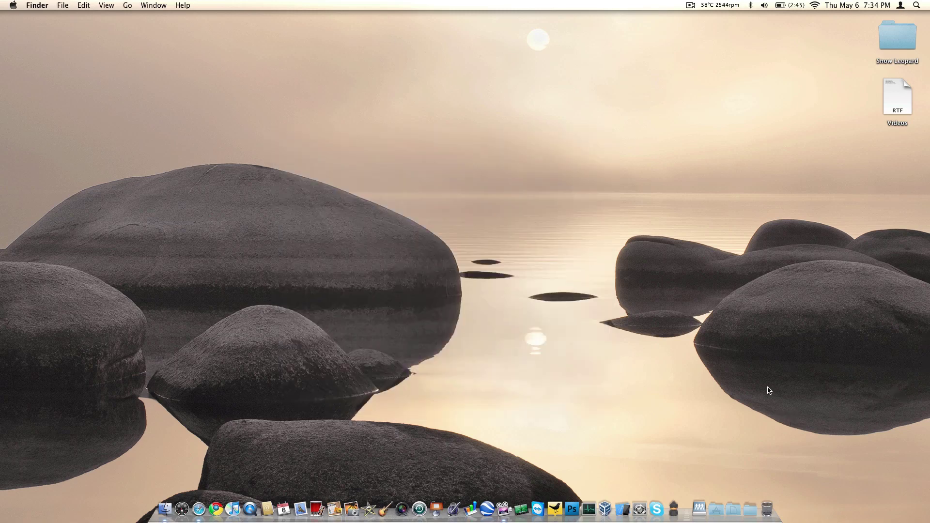
{"action": "key", "text": "ctrl+Right"}
{"action": "key", "text": "ctrl+Left"}
{"action": "key", "text": "F12"}
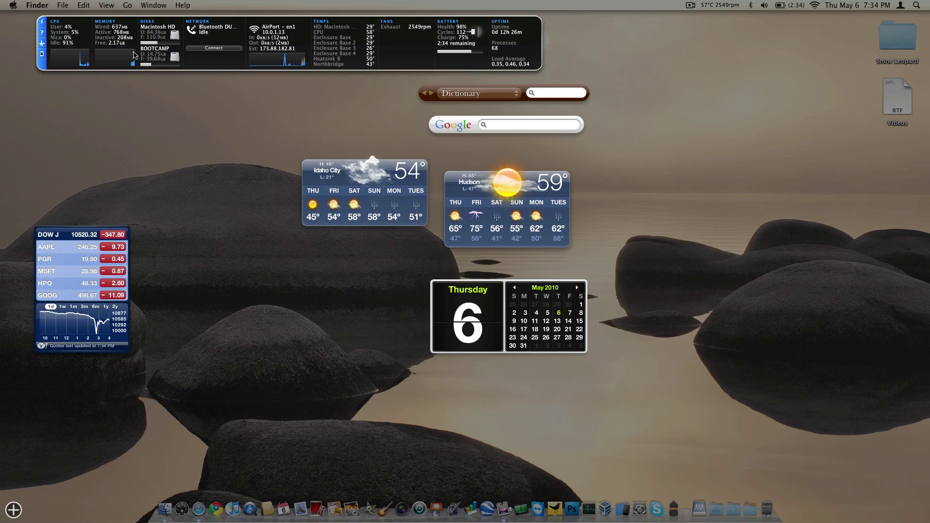
{"action": "mouse_move", "coordinate": [418, 224]}
{"action": "mouse_move", "coordinate": [491, 247]}
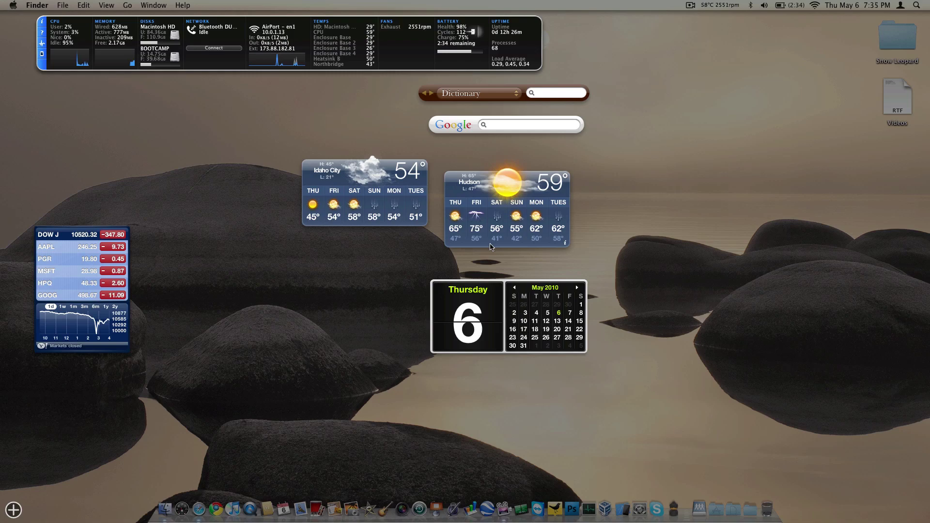
{"action": "key", "text": "F12"}
{"action": "key", "text": "F12"}
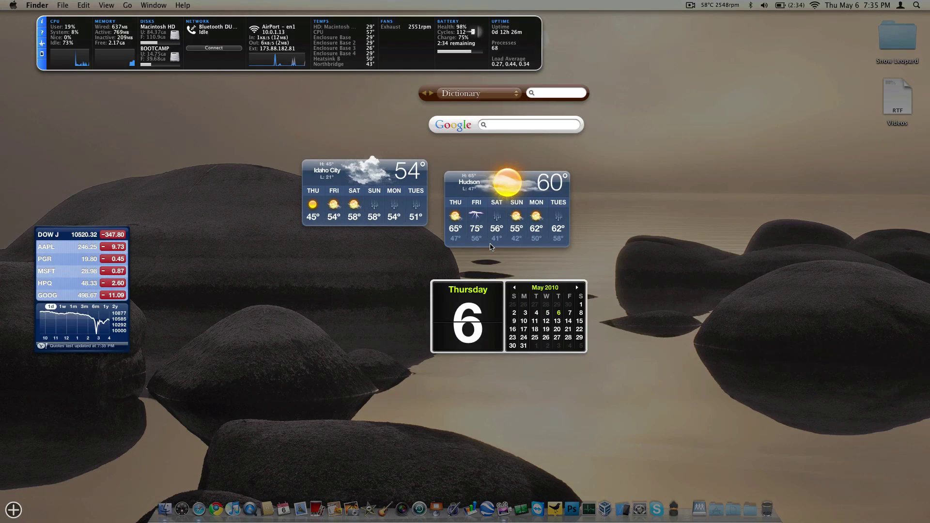
{"action": "key", "text": "F12"}
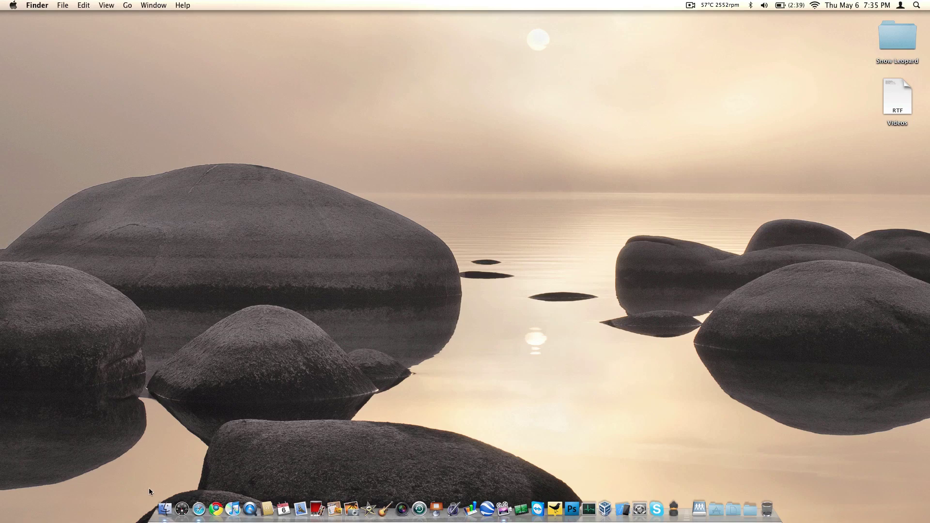
- Launch Safari and load techcores.com from the Tech Cores bookmark
{"action": "left_click", "coordinate": [198, 508]}
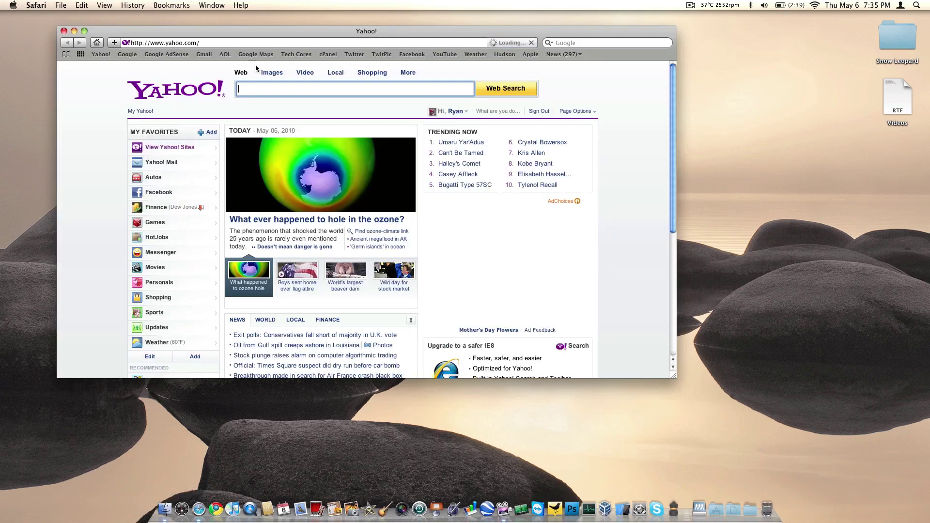
{"action": "left_click", "coordinate": [288, 55]}
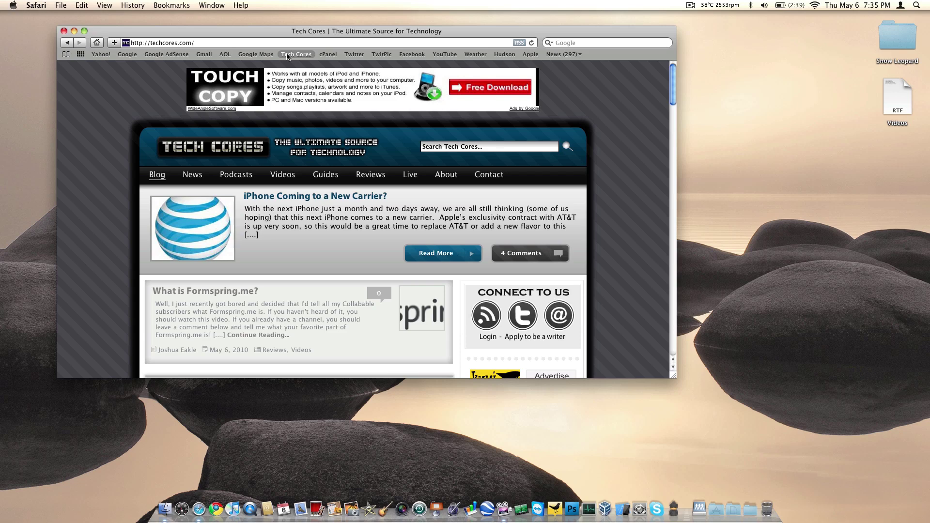
{"action": "left_click", "coordinate": [690, 5]}
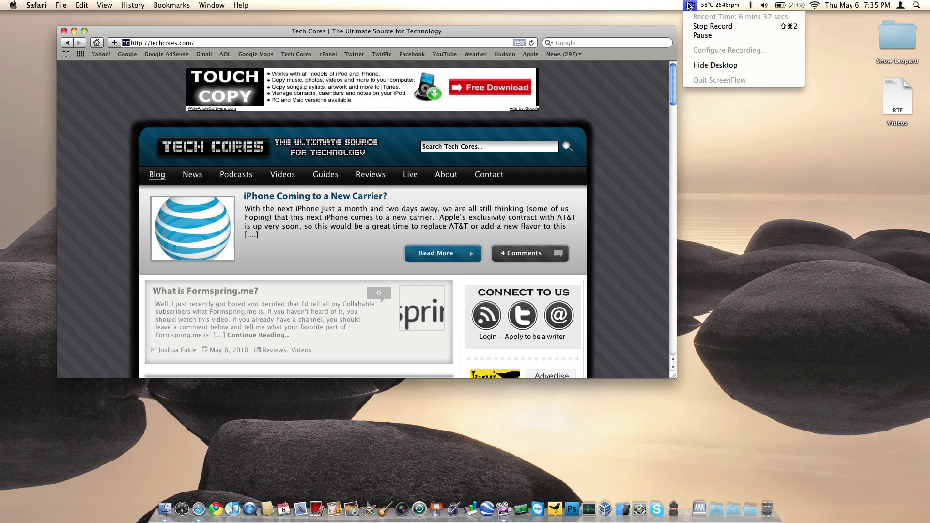